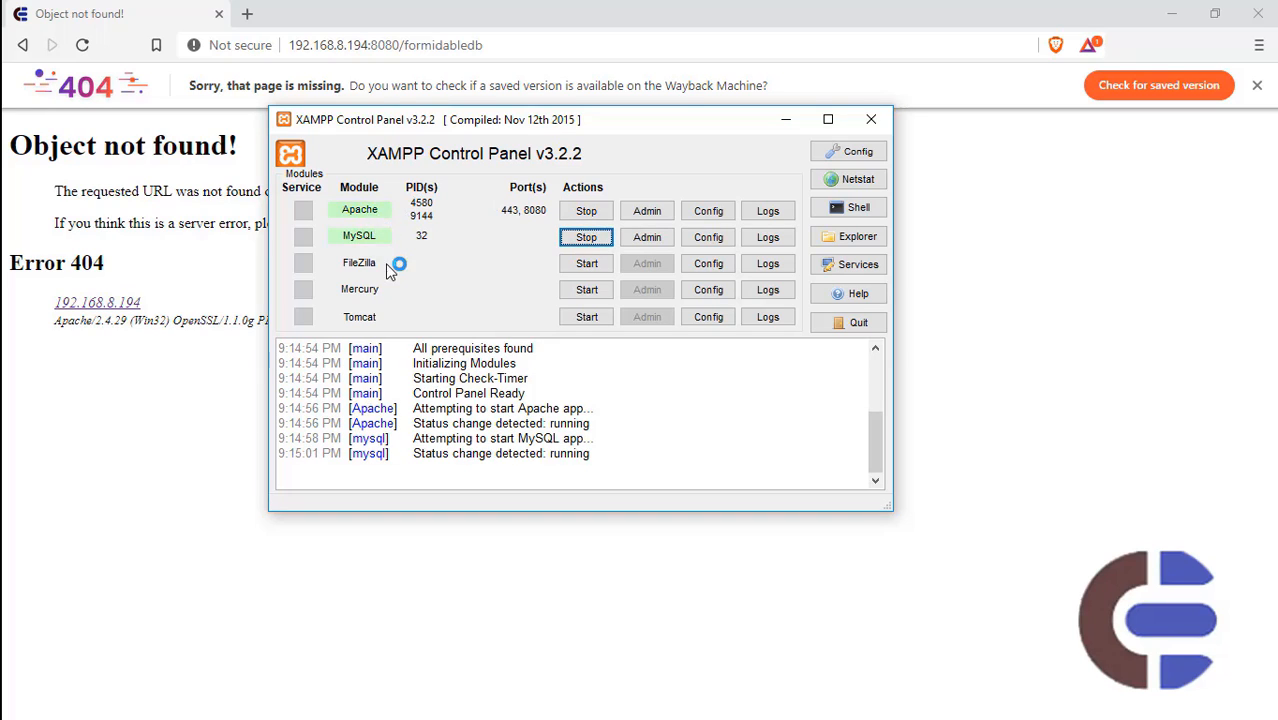
# Minimize the XAMPP Control Panel and reload the site at 192.168.8.194:8080/formidabledb
pyautogui.click(783, 130)
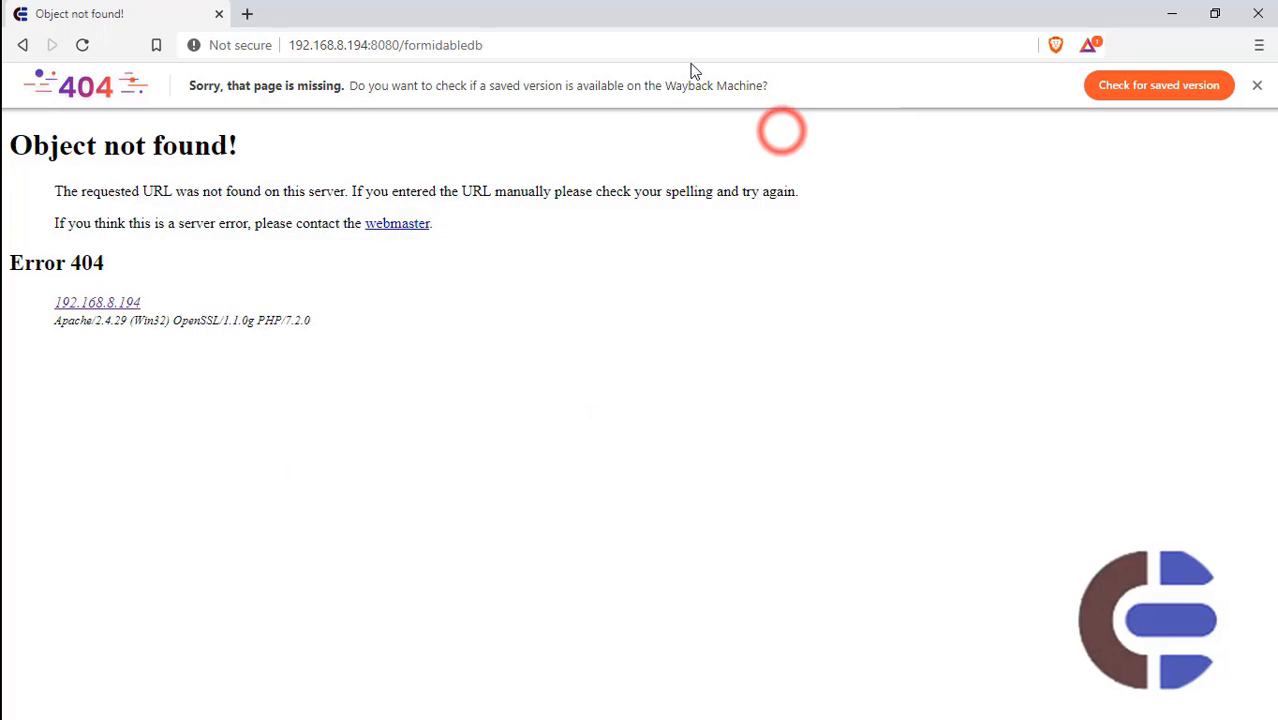
pyautogui.click(693, 45)
pyautogui.press('Return')
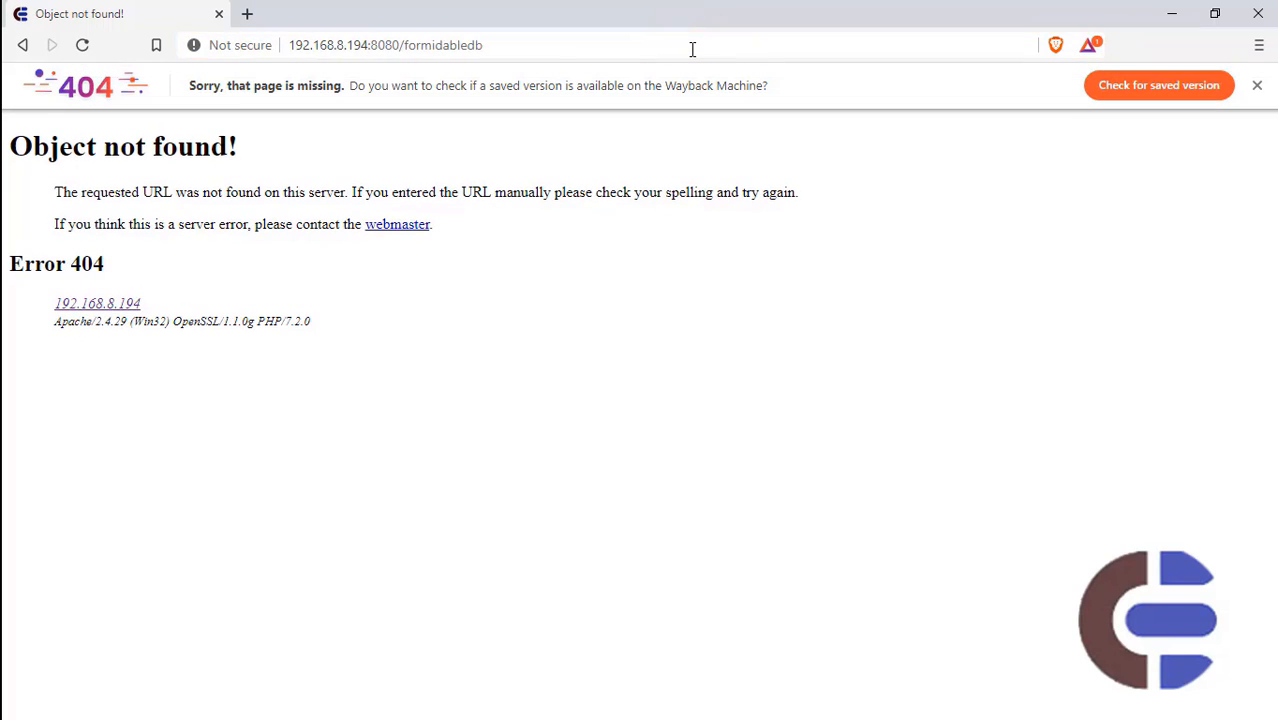
pyautogui.click(692, 48)
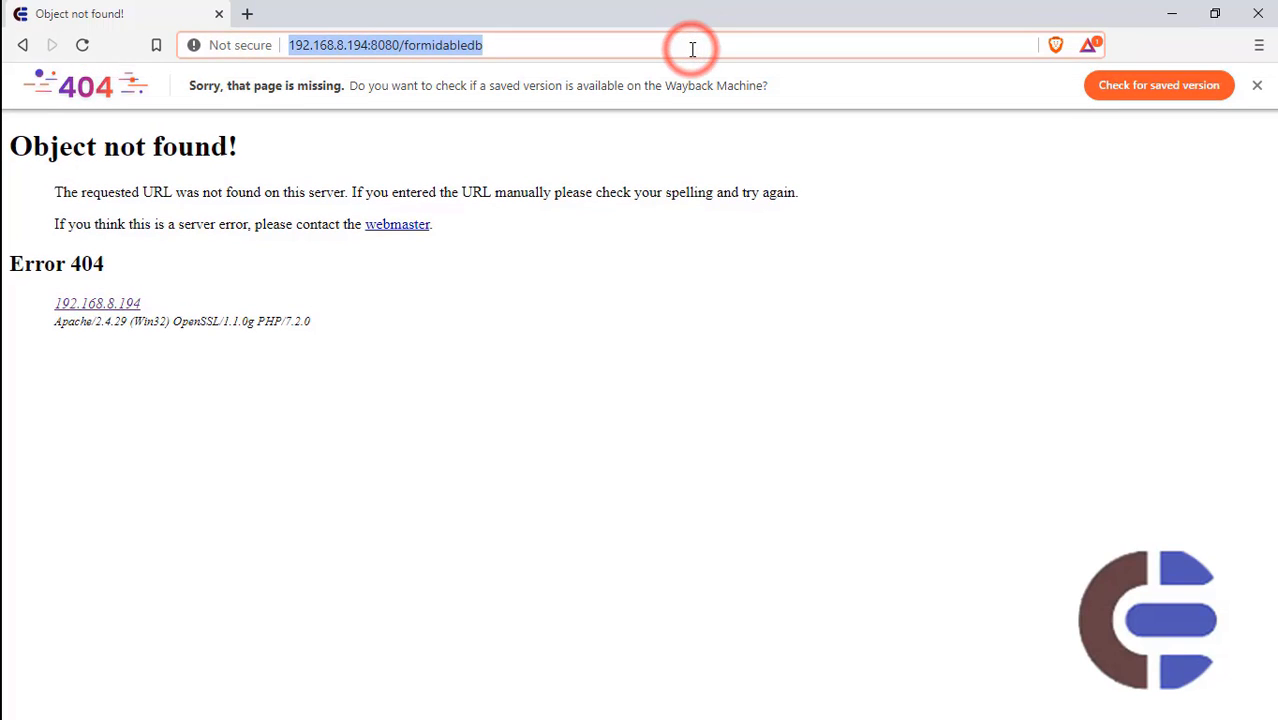
pyautogui.press('Return')
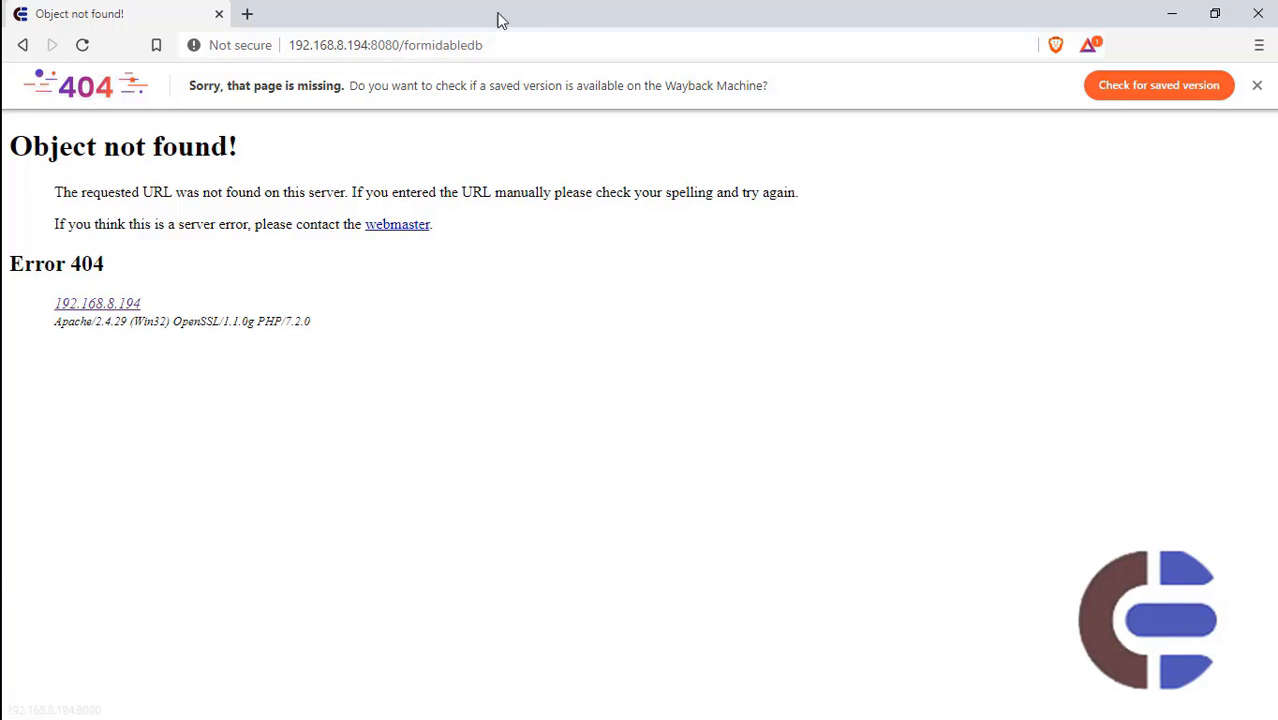
# Load the server root at 192.168.8.194:8080, then try the formidabledb/ path on it again
pyautogui.moveTo(522, 43); pyautogui.dragTo(400, 45)
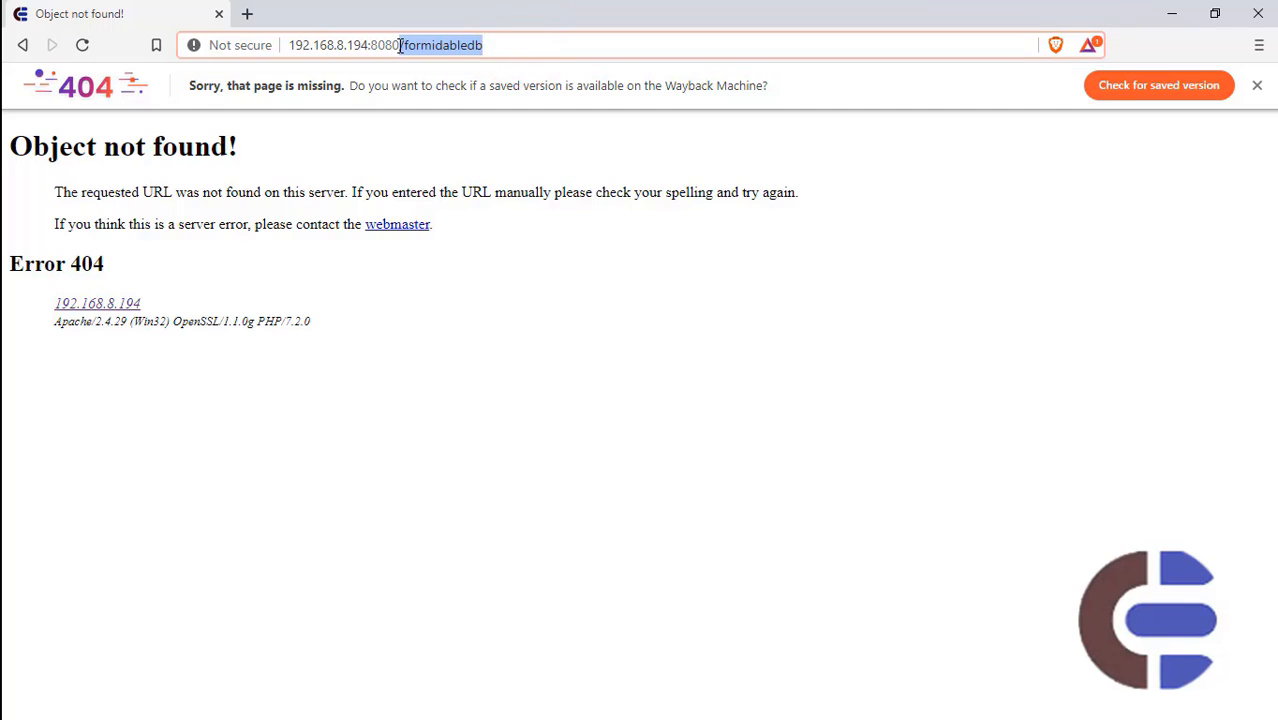
pyautogui.press('BackSpace')
pyautogui.press('Return')
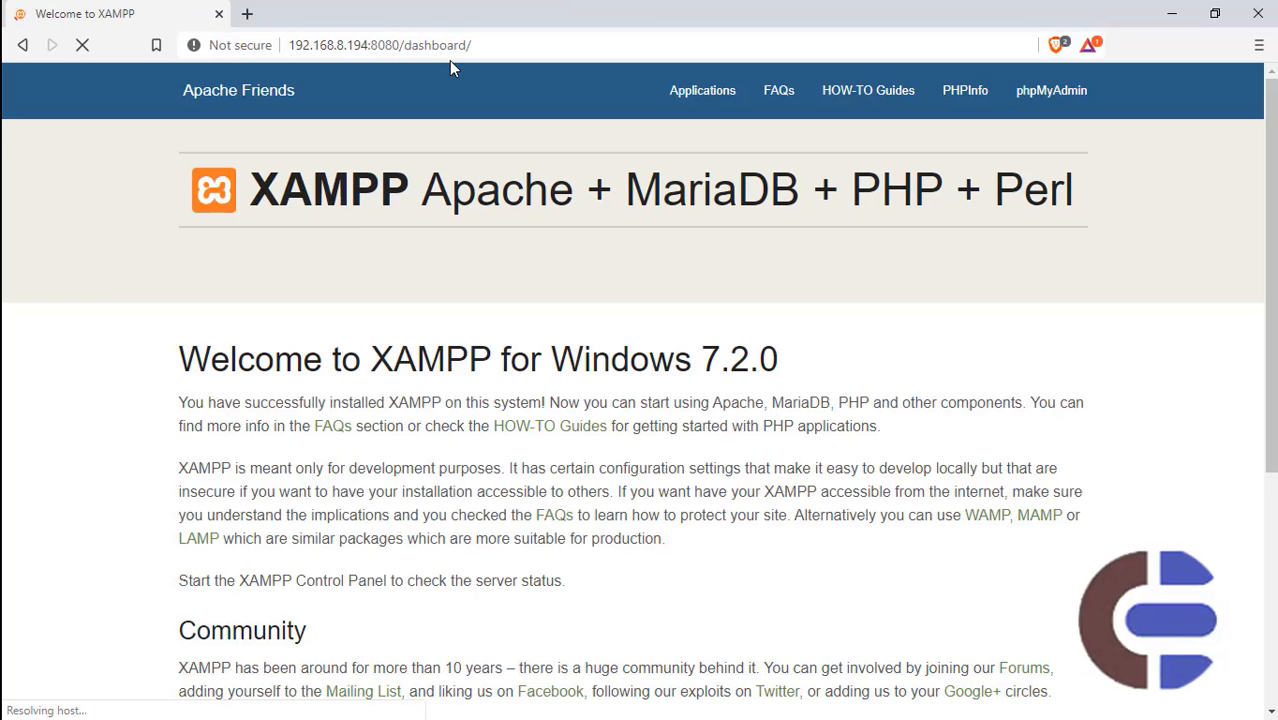
pyautogui.doubleClick(440, 46)
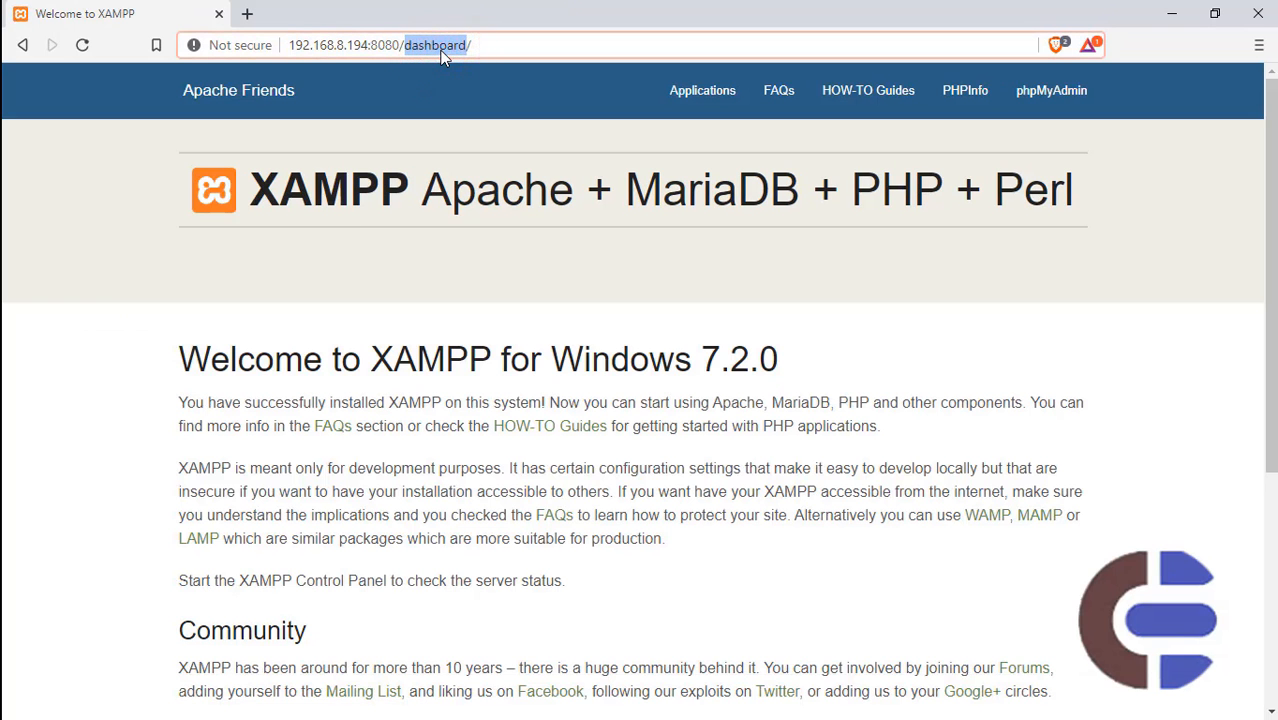
pyautogui.write('formidabledb')
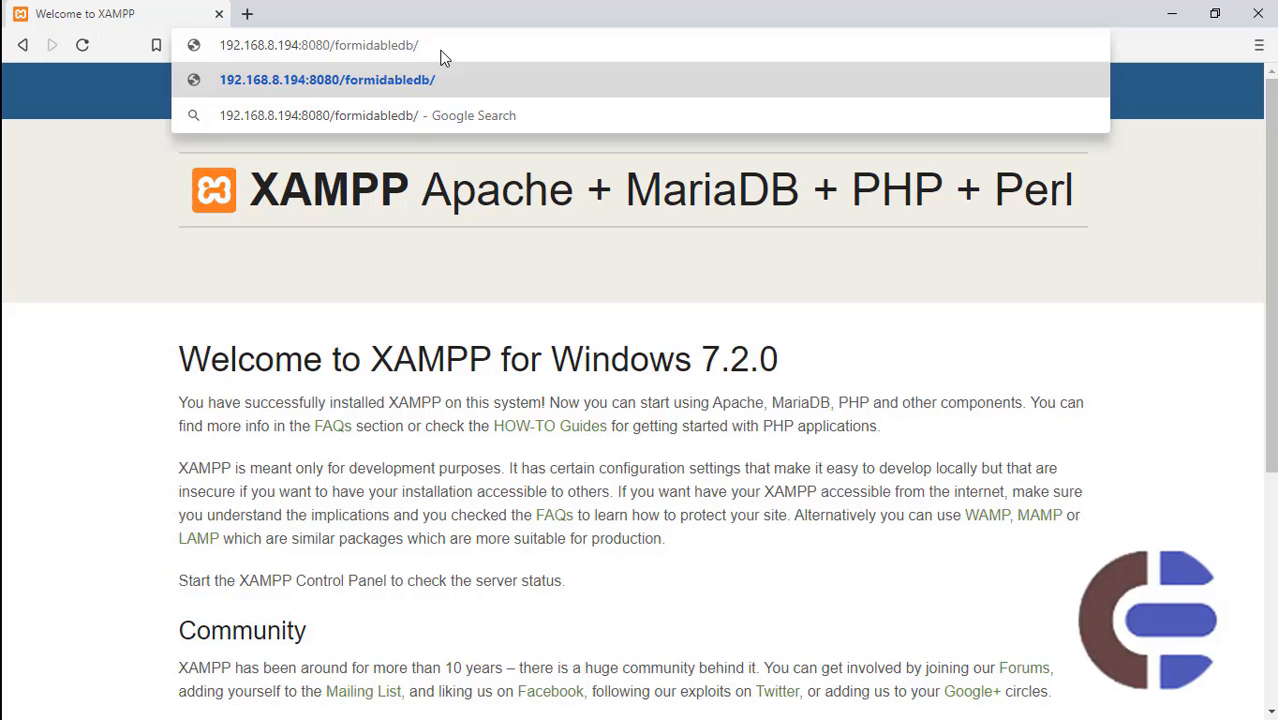
pyautogui.press('Return')
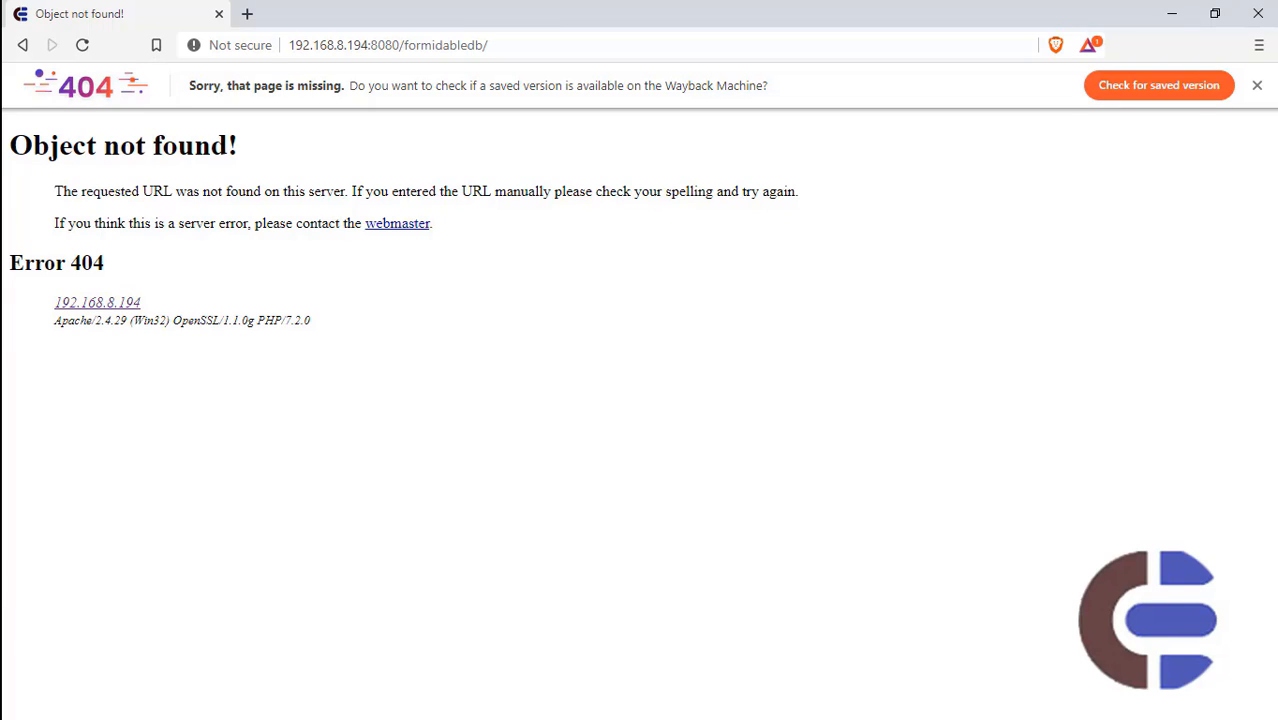
# Change the host in the site address to 192.168.8.117 and load 192.168.8.117:8080/formidabledb/
pyautogui.hotkey('ctrl', 'l')
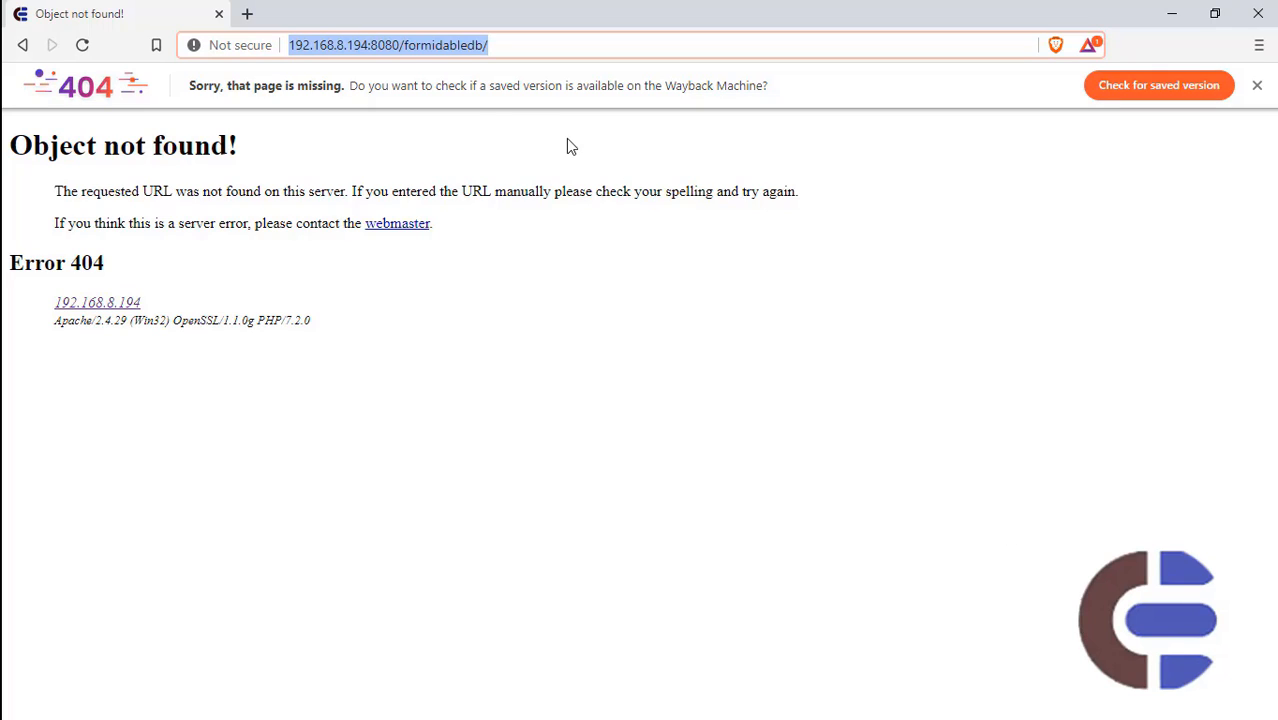
pyautogui.click(368, 45)
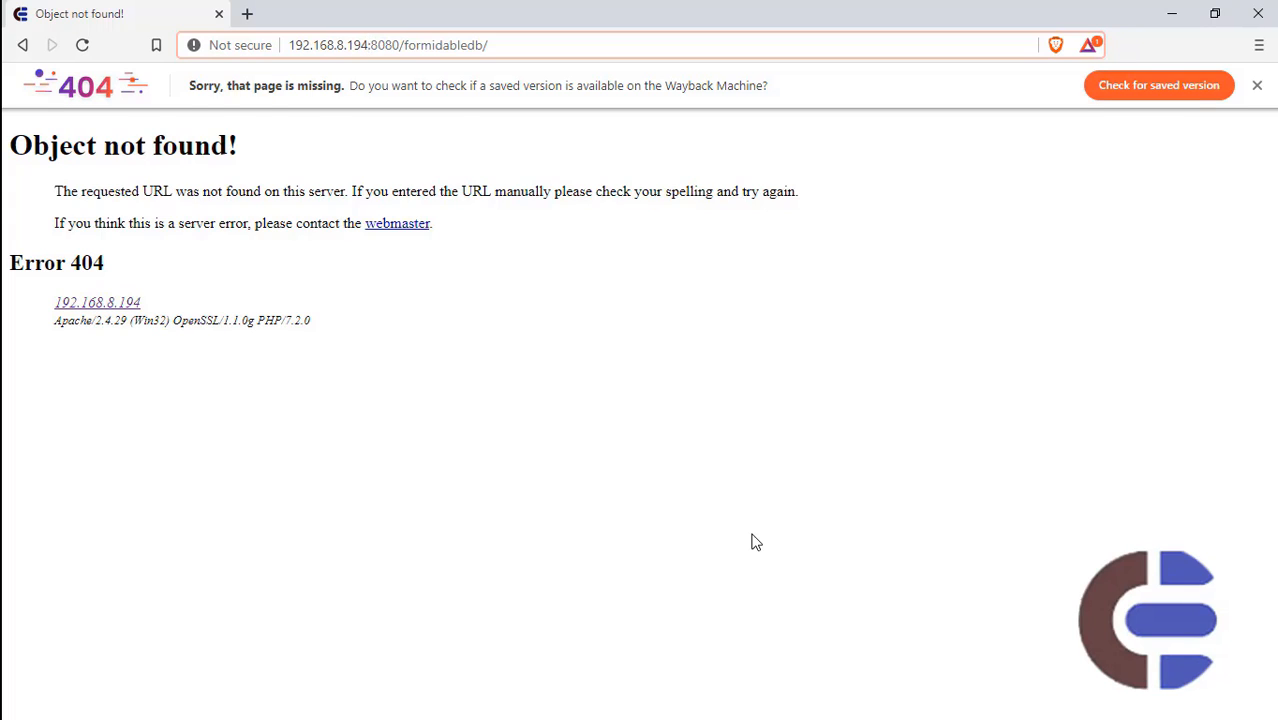
pyautogui.press('BackSpace')
pyautogui.press('BackSpace')
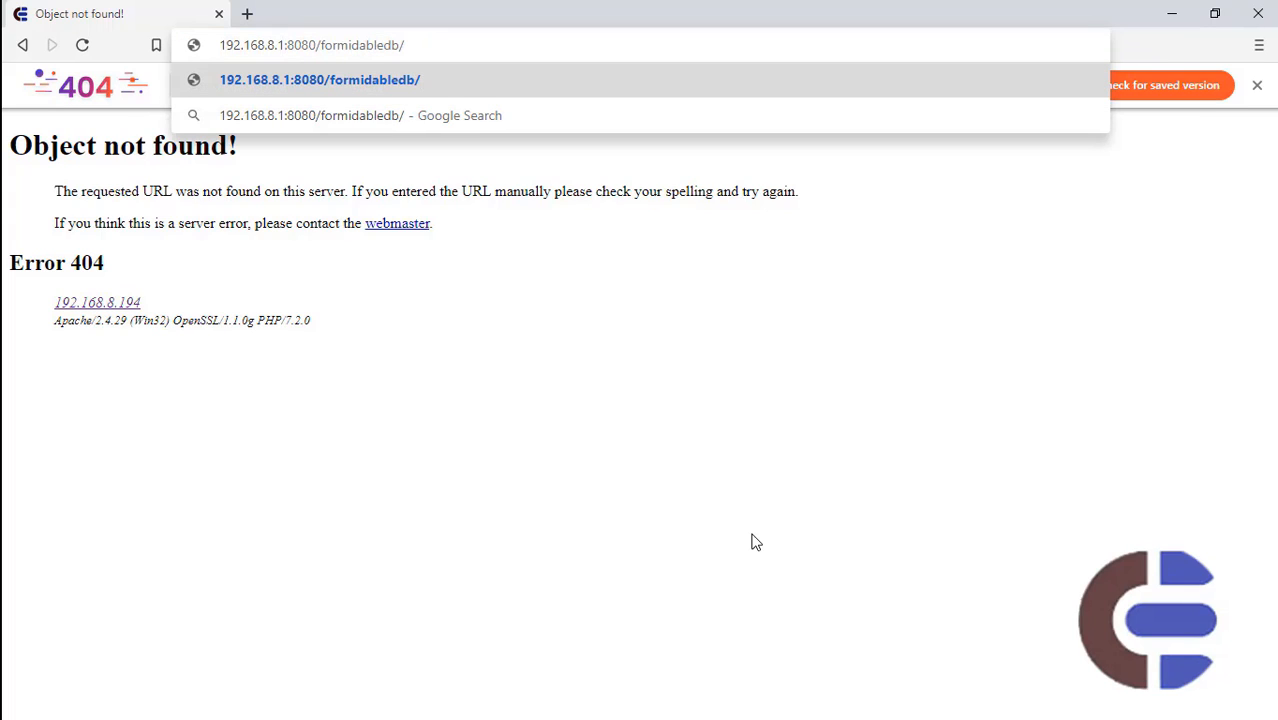
pyautogui.write('17')
pyautogui.press('Return')
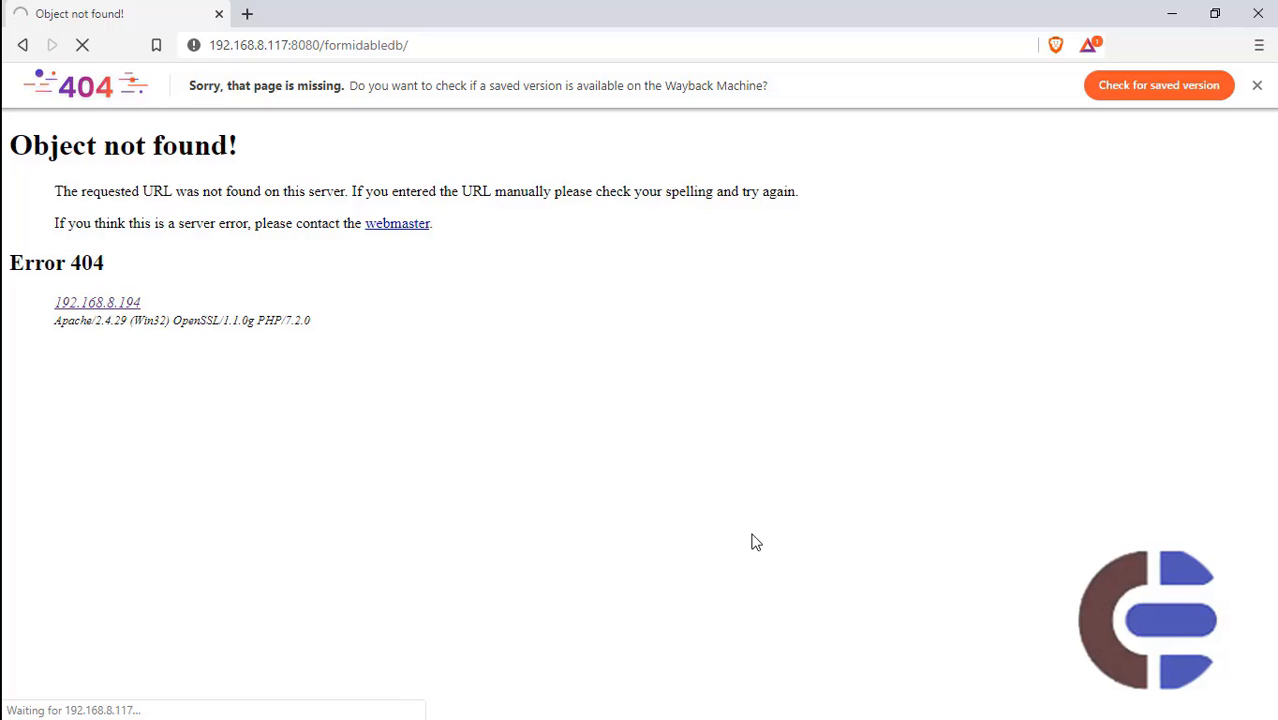
pyautogui.press('super')
pyautogui.write('cmd')
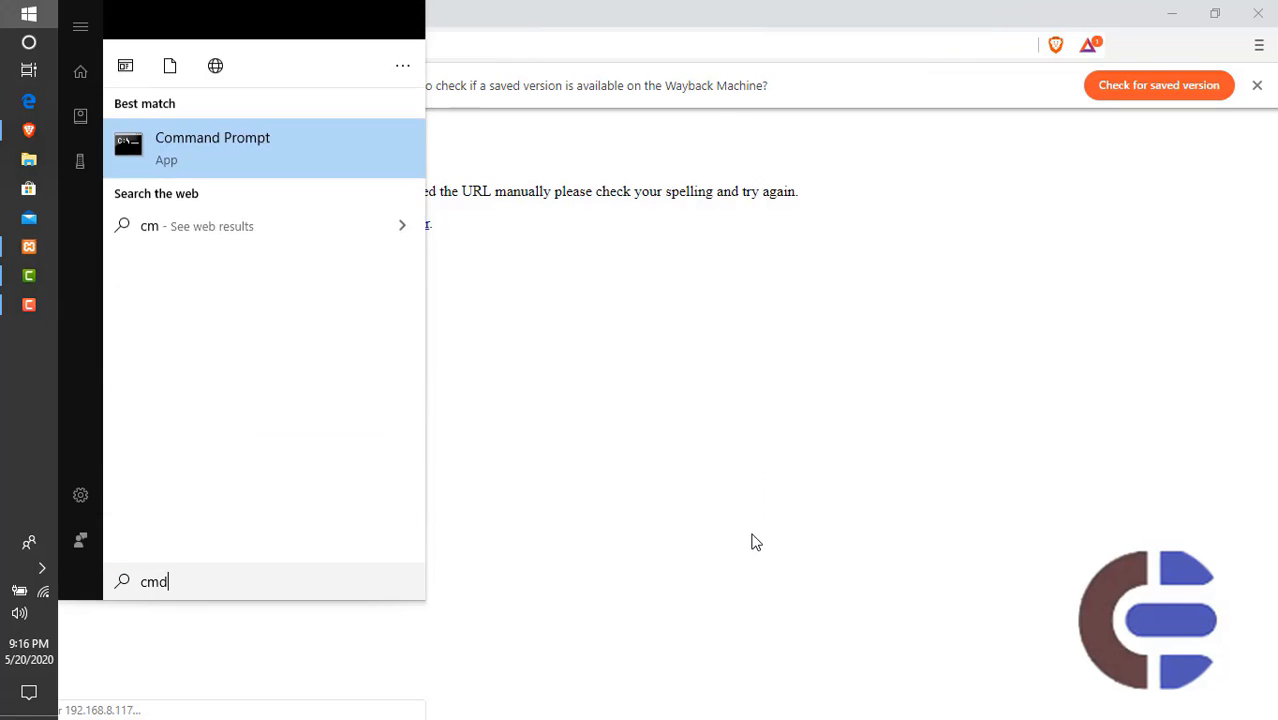
pyautogui.press('Return')
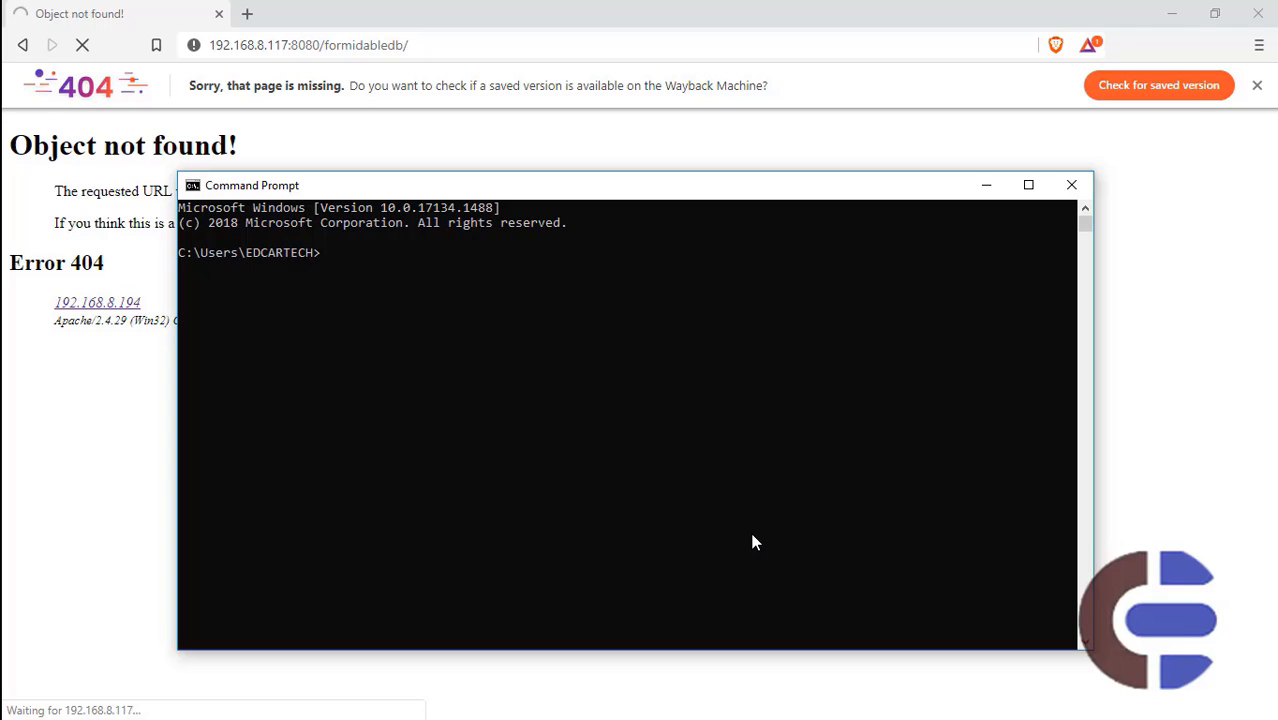
pyautogui.write('ipcon')
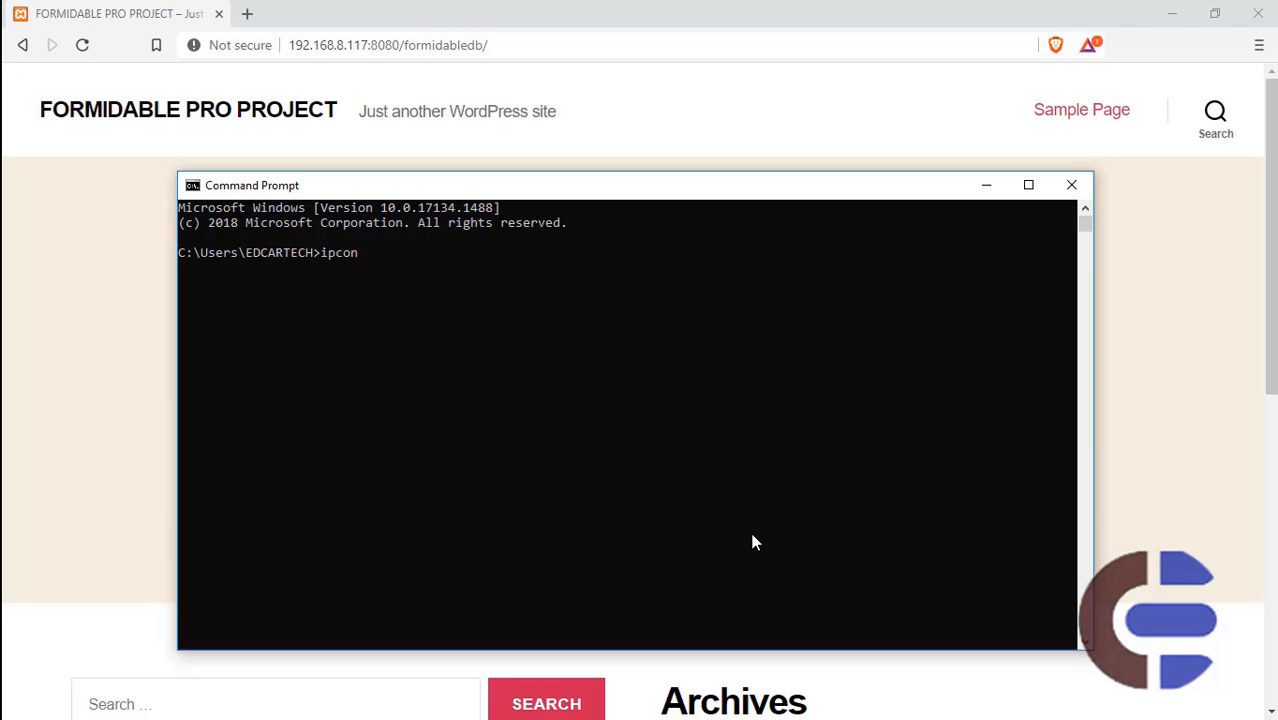
pyautogui.click(1071, 186)
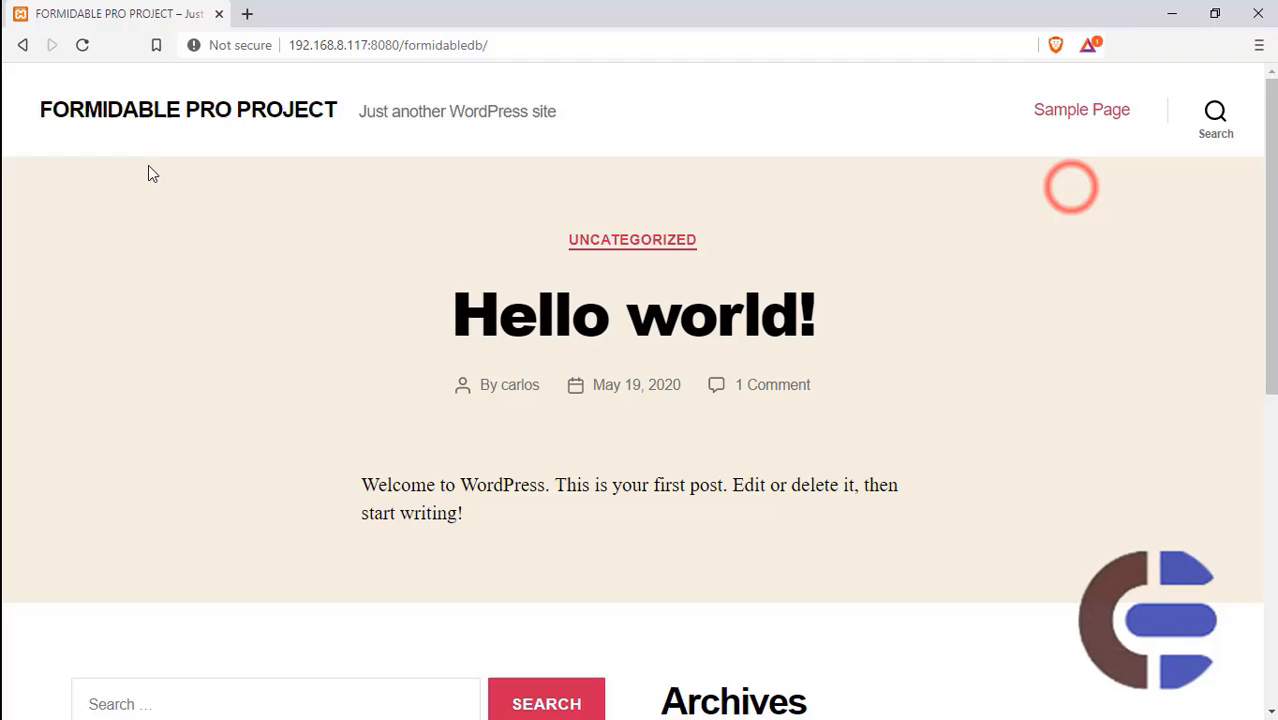
# Go to the site's home page through the FORMIDABLE PRO PROJECT title link
pyautogui.click(365, 44)
pyautogui.moveTo(368, 45); pyautogui.dragTo(293, 45)
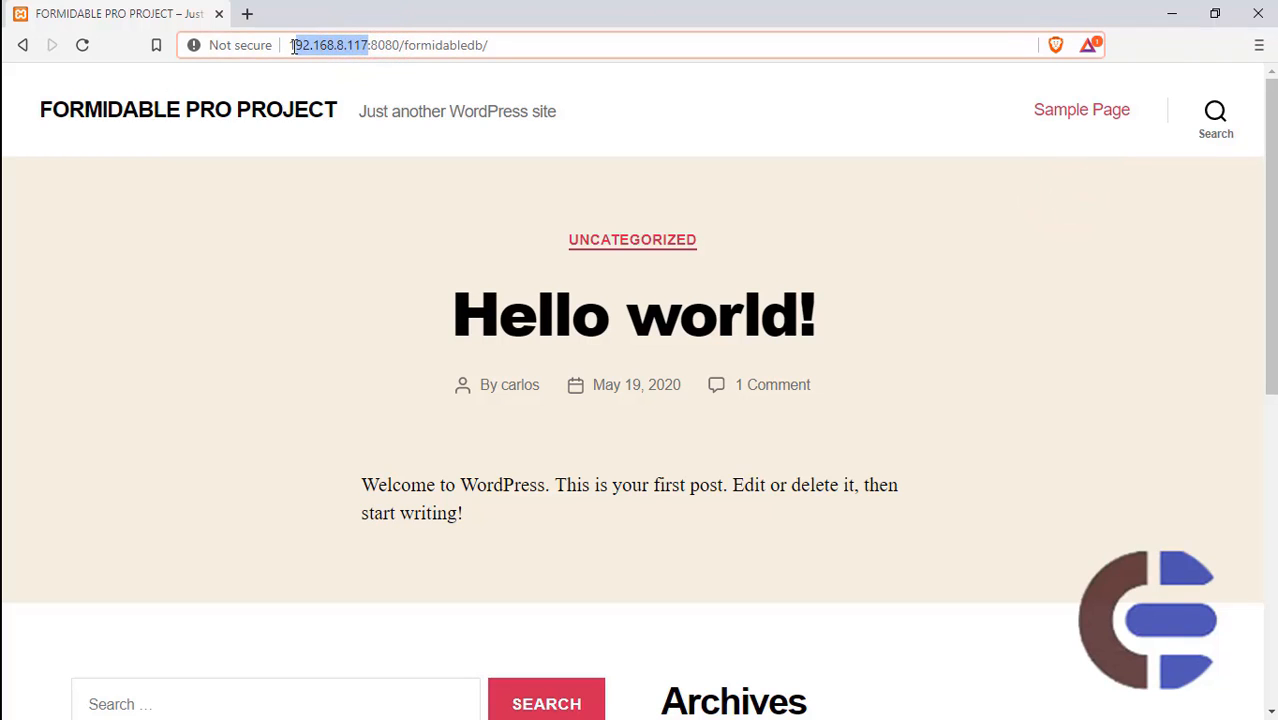
pyautogui.click(363, 46)
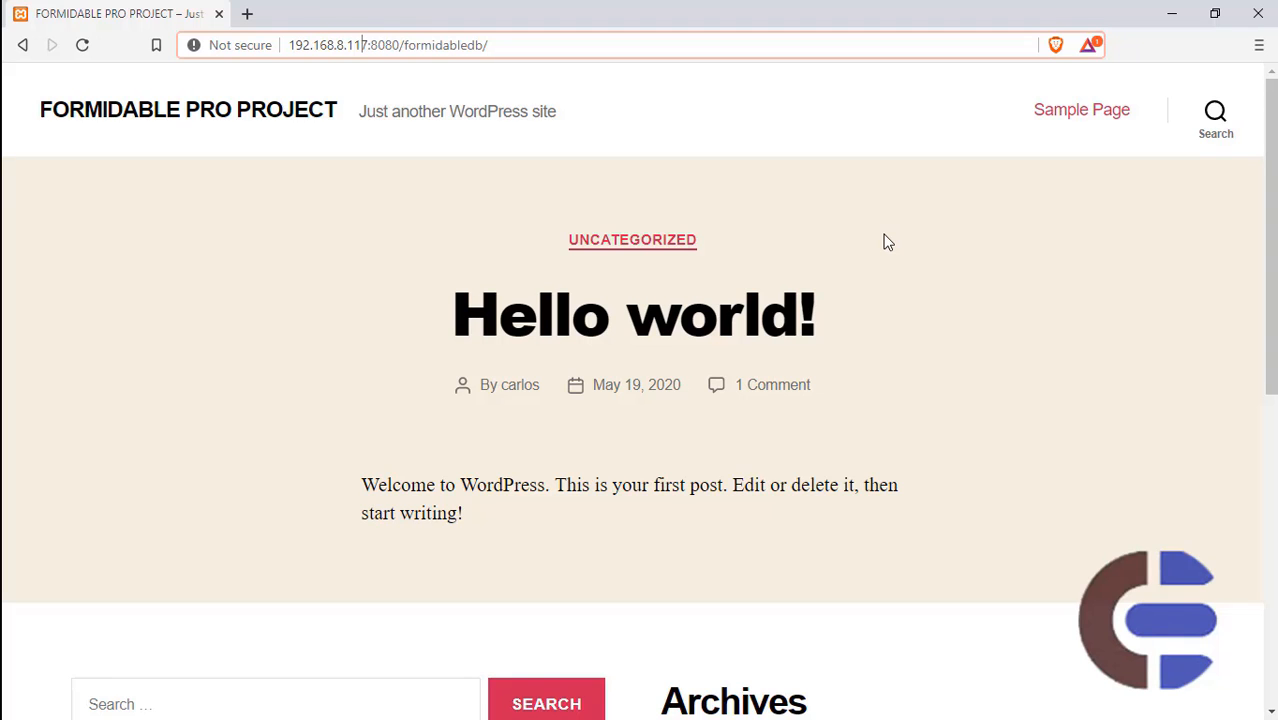
pyautogui.click(187, 107)
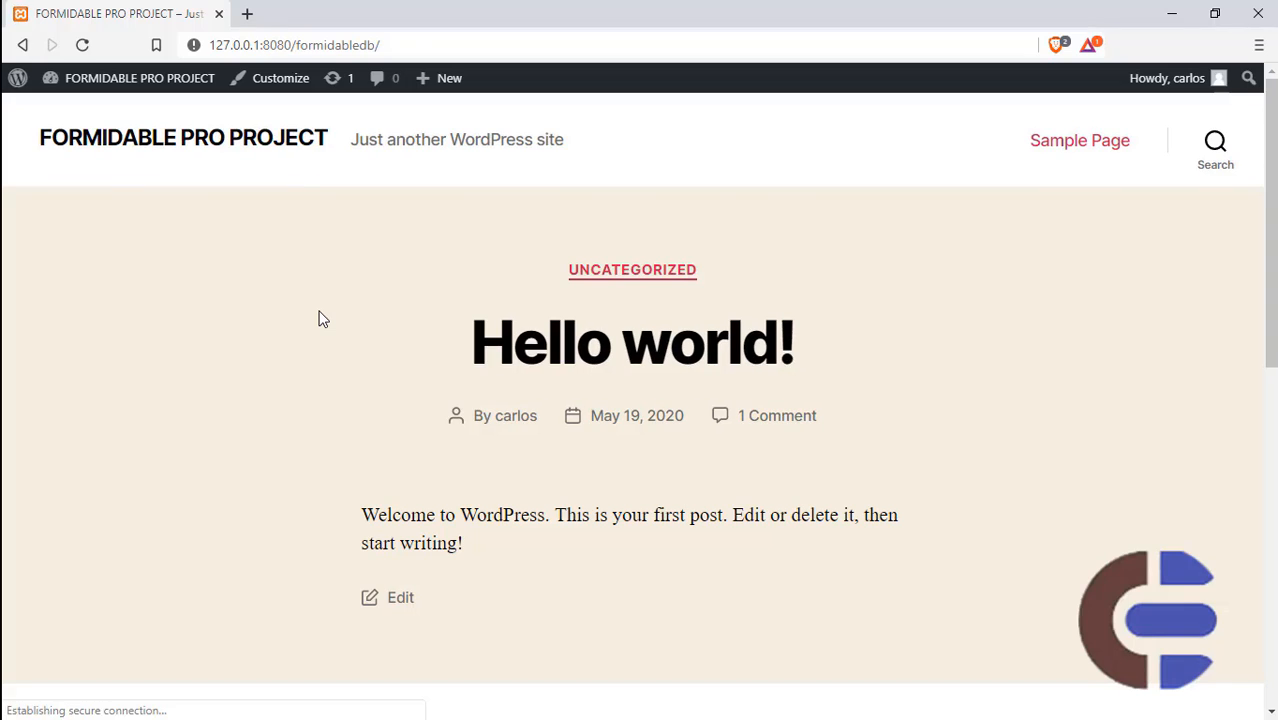
pyautogui.click(457, 43)
pyautogui.click(465, 43)
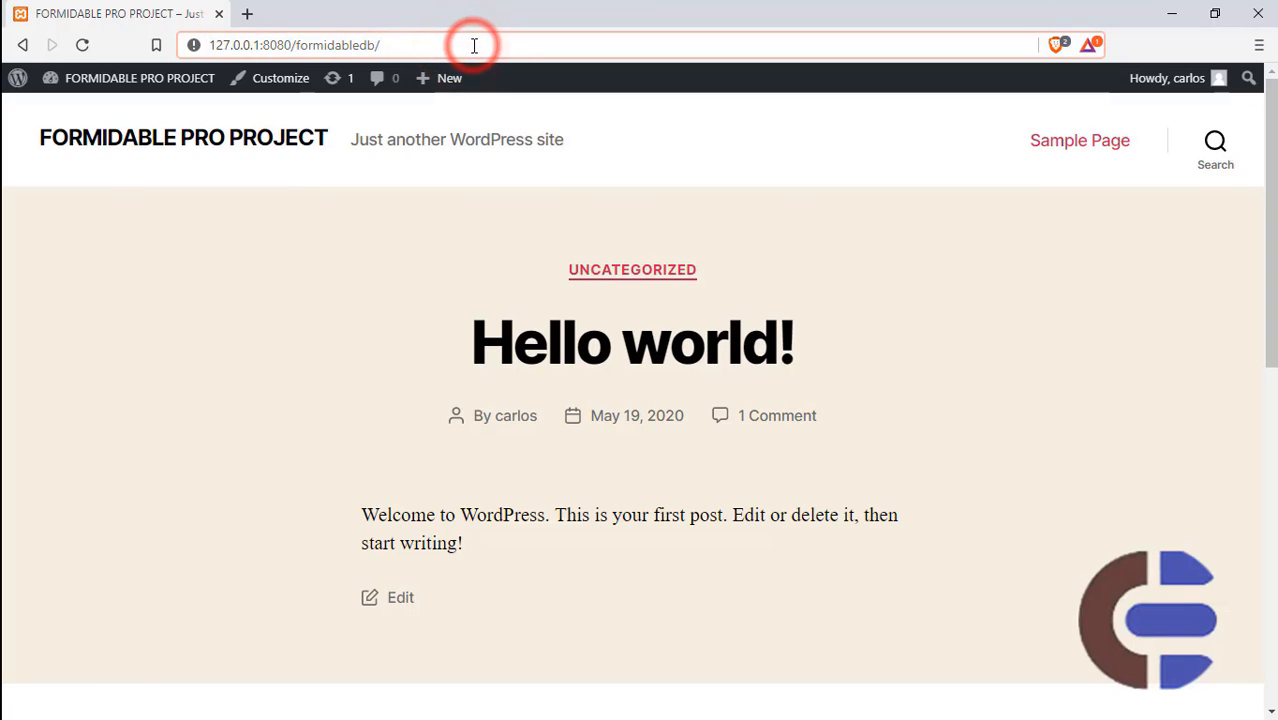
# Open the site's WordPress Dashboard in a new tab and place that tab before the home page tab
pyautogui.moveTo(74, 84)
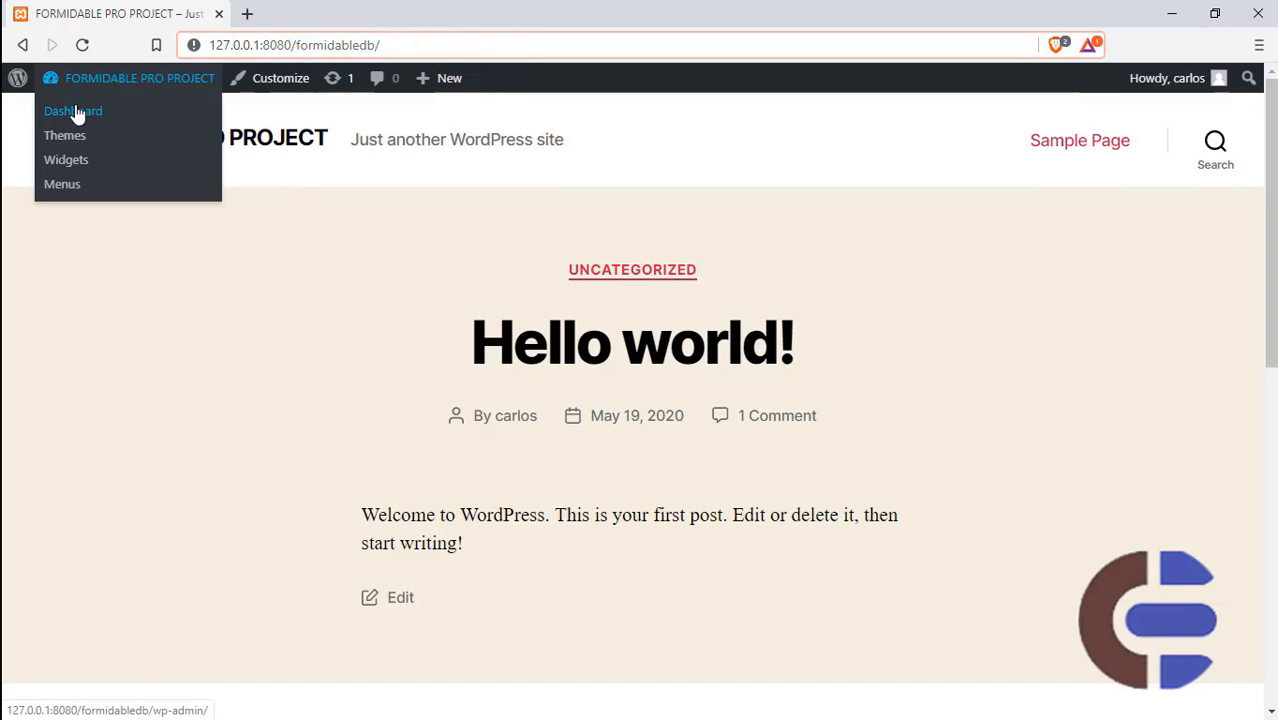
pyautogui.keyDown('ctrl'); pyautogui.click(79, 119); pyautogui.keyUp('ctrl')
pyautogui.click(355, 10)
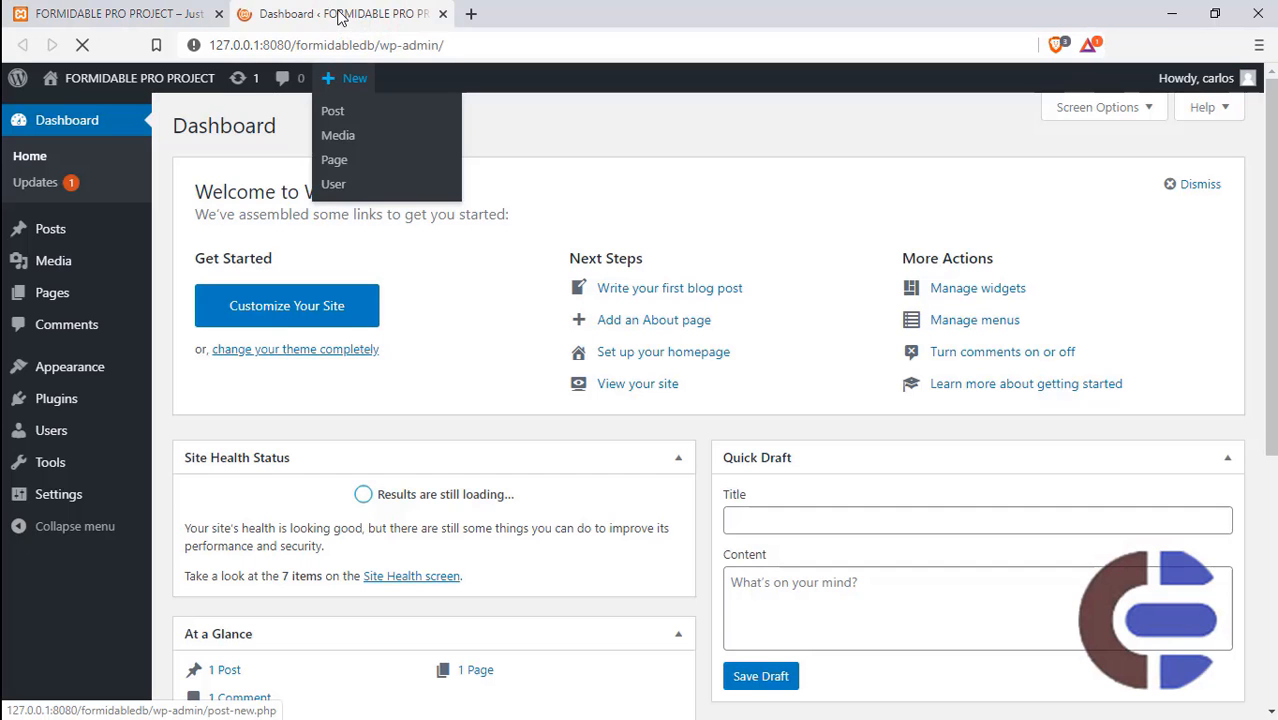
pyautogui.moveTo(337, 12); pyautogui.dragTo(145, 10)
pyautogui.moveTo(56, 398)
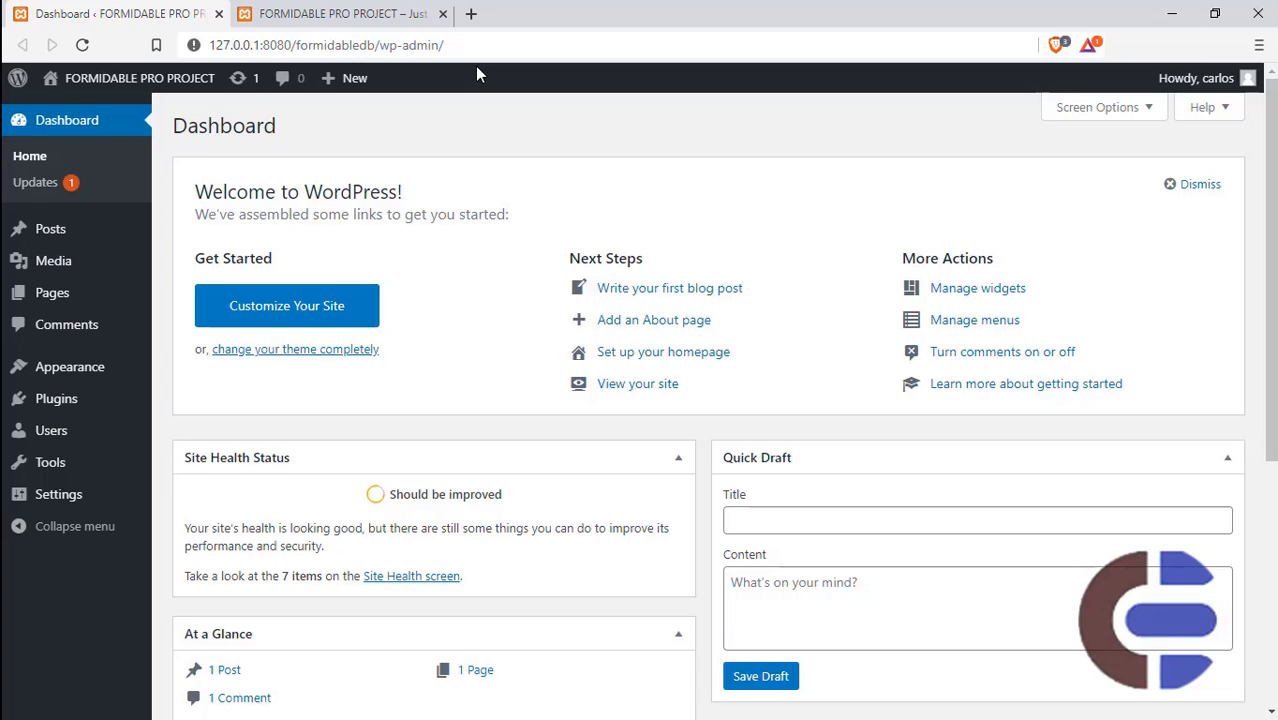
# Open an empty browser tab and switch back to the Dashboard tab
pyautogui.click(471, 13)
pyautogui.click(516, 50)
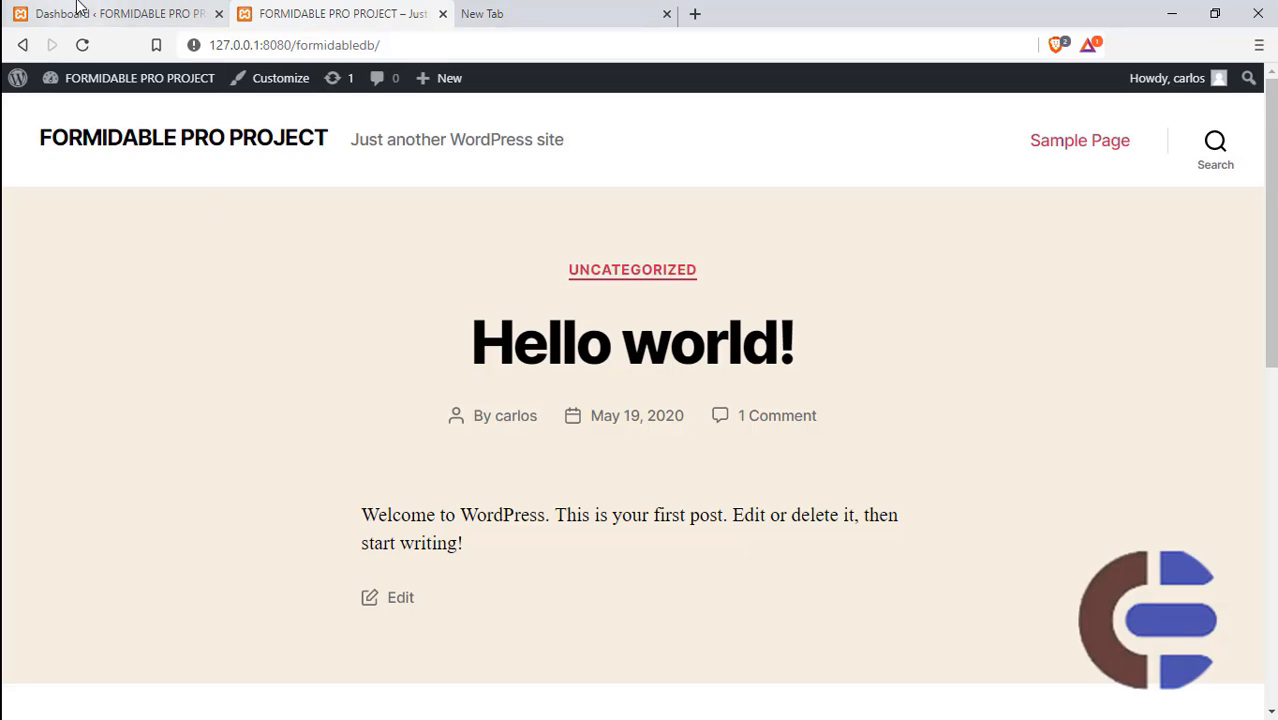
pyautogui.click(82, 12)
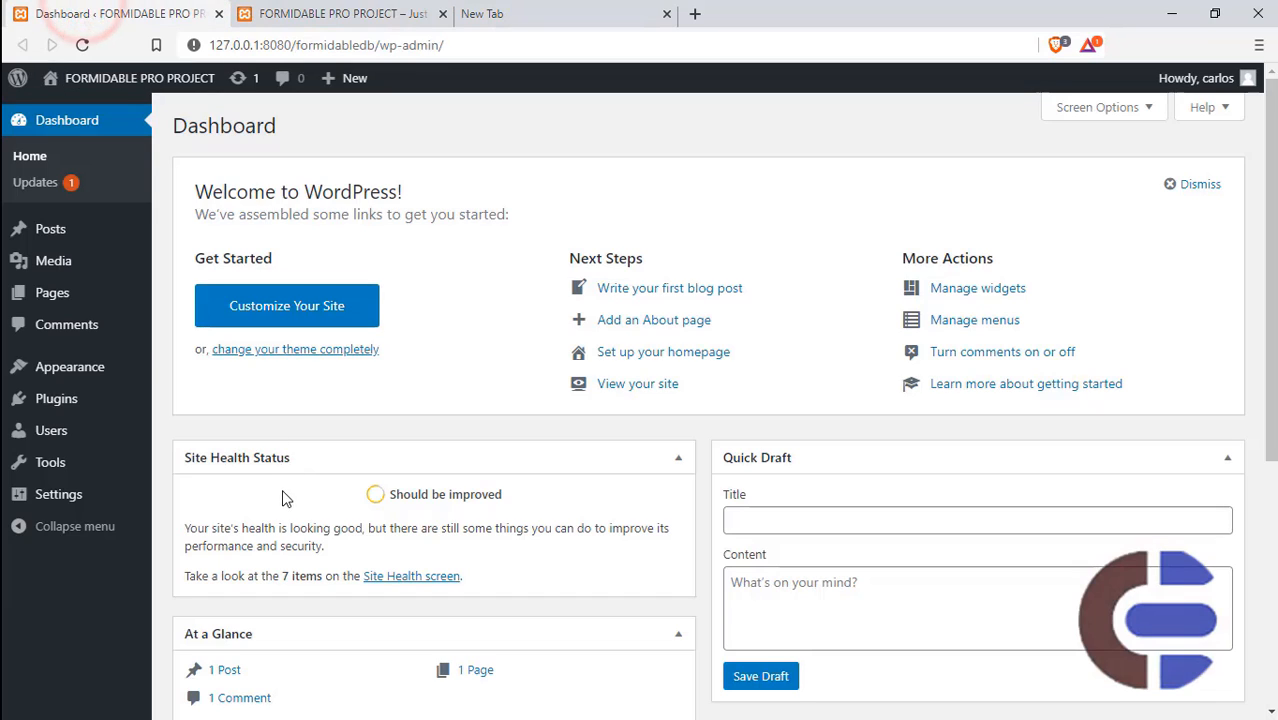
# Go to the page for adding new plugins and search the plugin directory for "formidablepro"
pyautogui.click(57, 405)
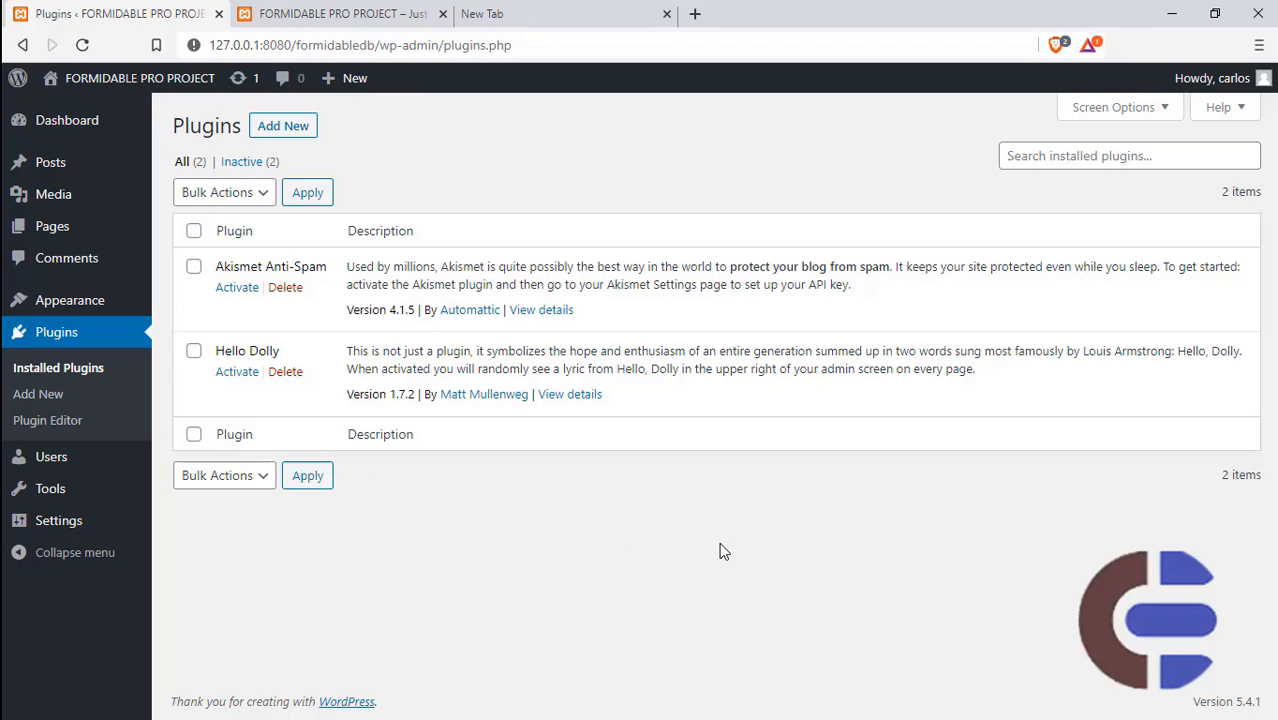
pyautogui.click(288, 127)
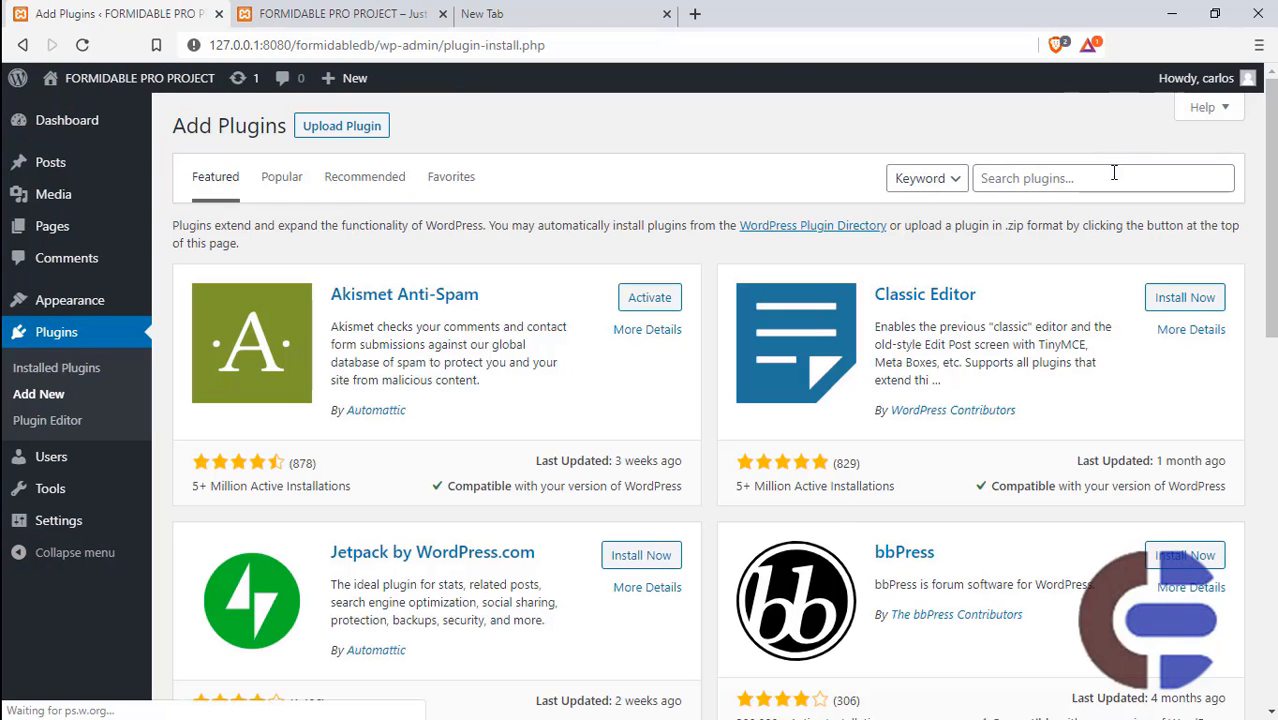
pyautogui.click(1112, 178)
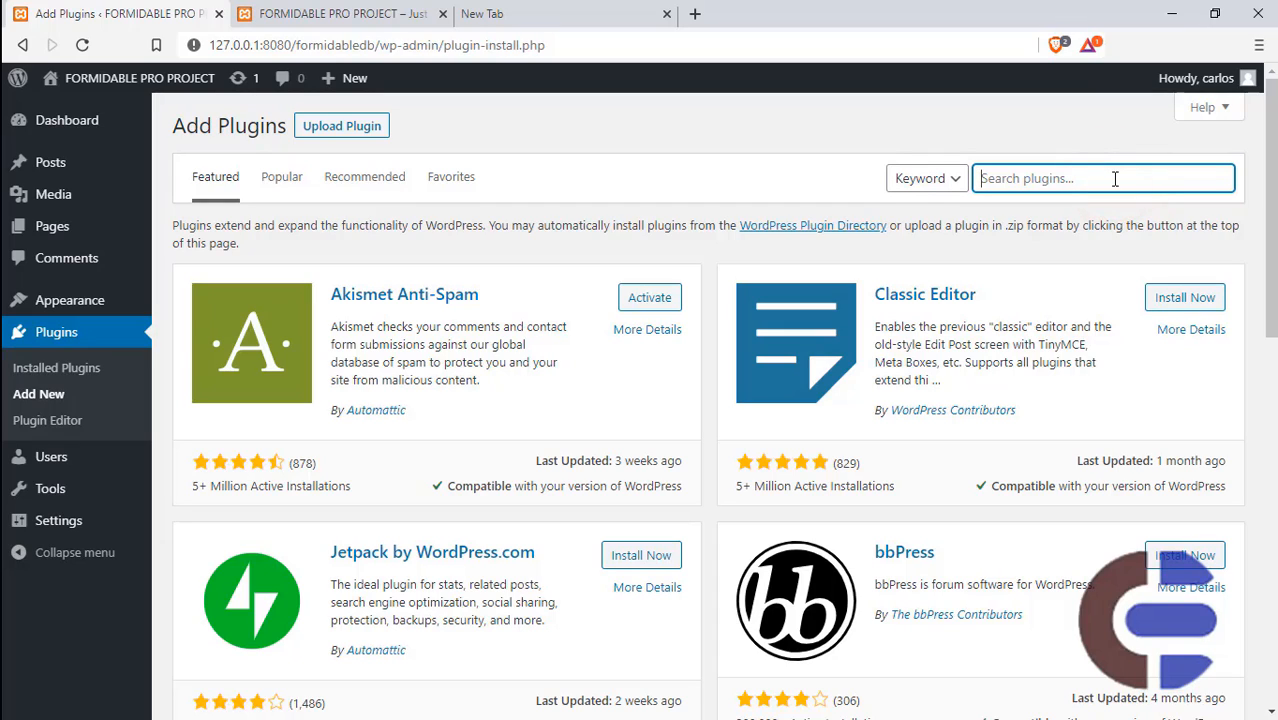
pyautogui.write('formidablepro')
pyautogui.press('Return')
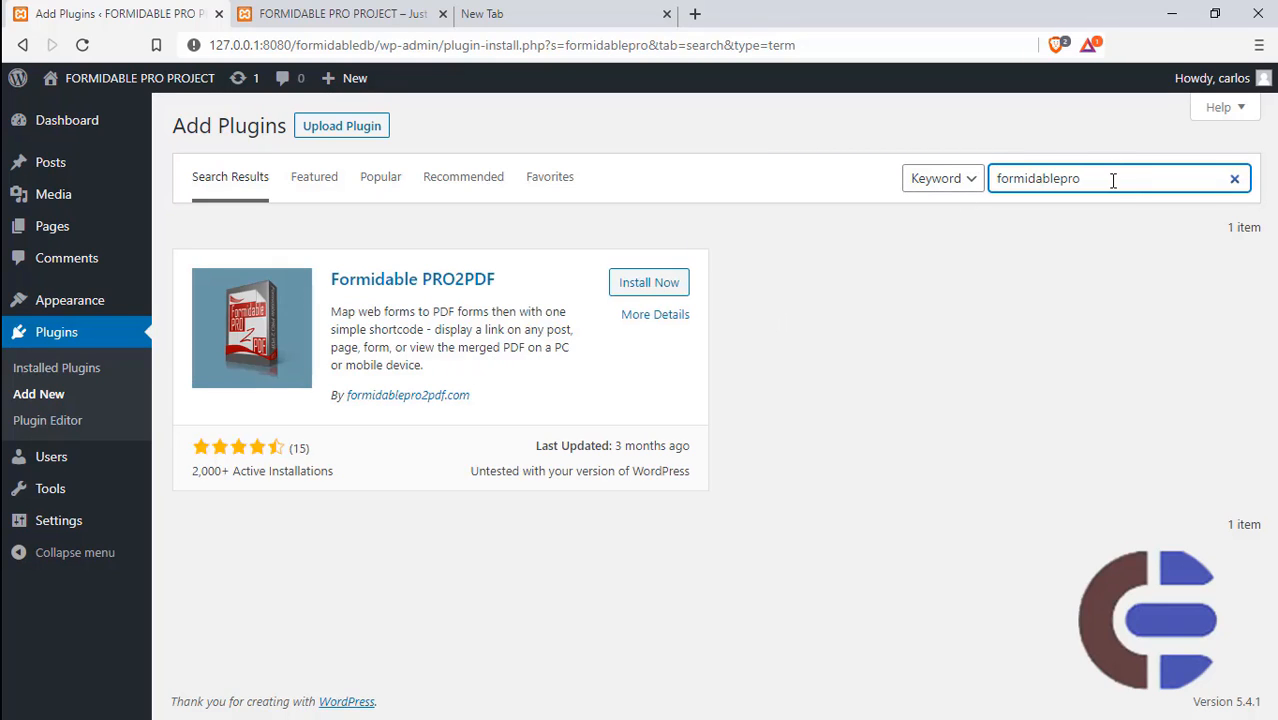
# Search the plugin directory for "formidable", then install and activate the Formidable Form Builder plugin
pyautogui.press('BackSpace')
pyautogui.press('BackSpace')
pyautogui.press('BackSpace')
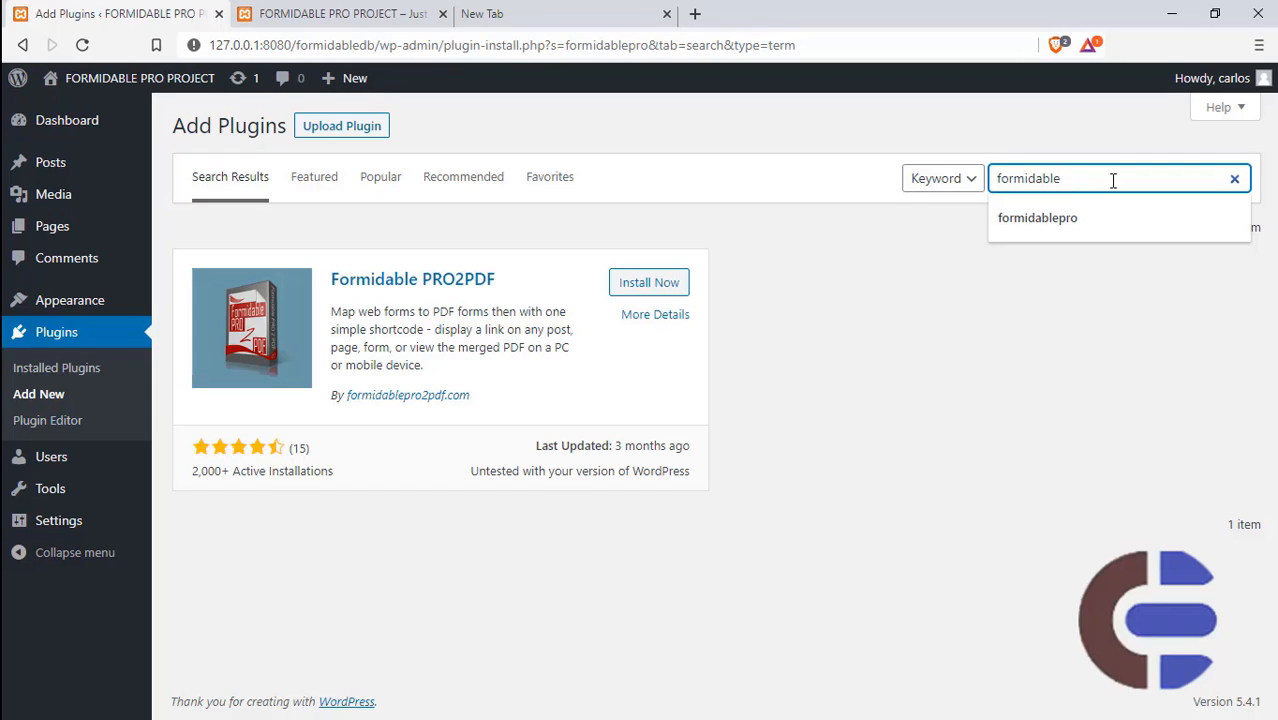
pyautogui.press('Return')
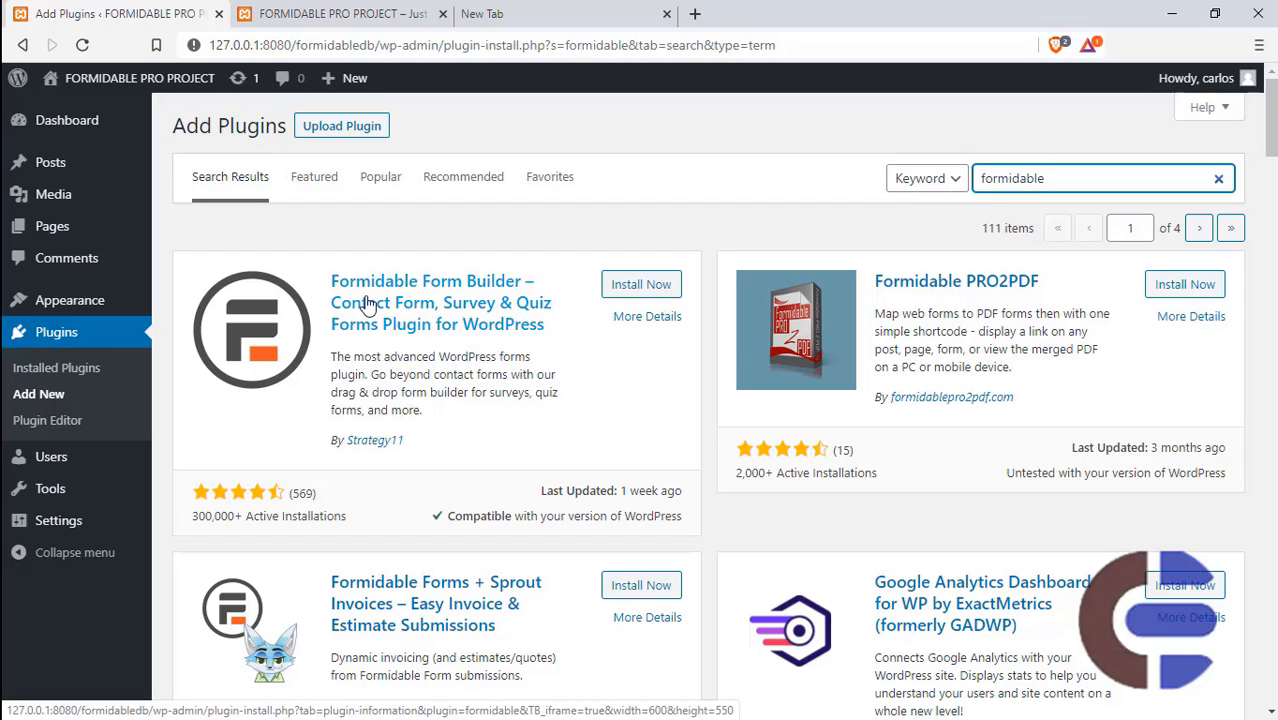
pyautogui.click(633, 288)
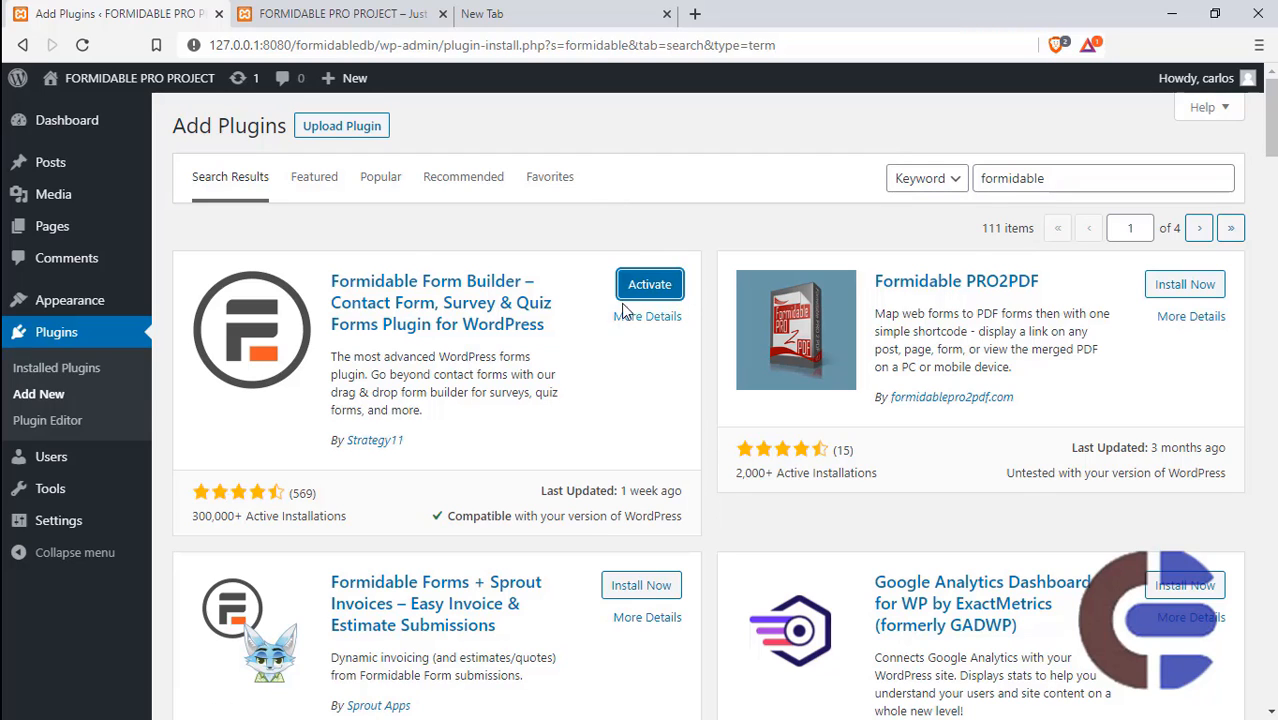
pyautogui.click(648, 290)
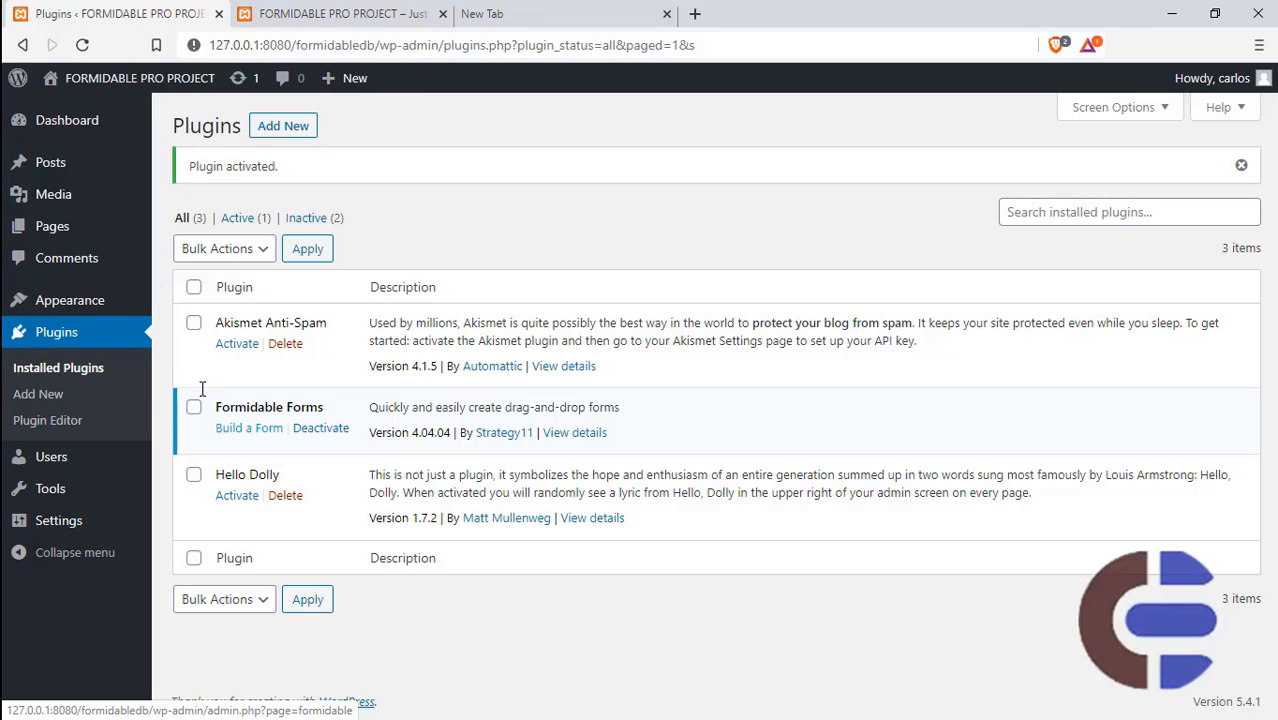
# Return to the WordPress Dashboard and open Formidable's list of forms
pyautogui.click(64, 125)
pyautogui.moveTo(36, 372)
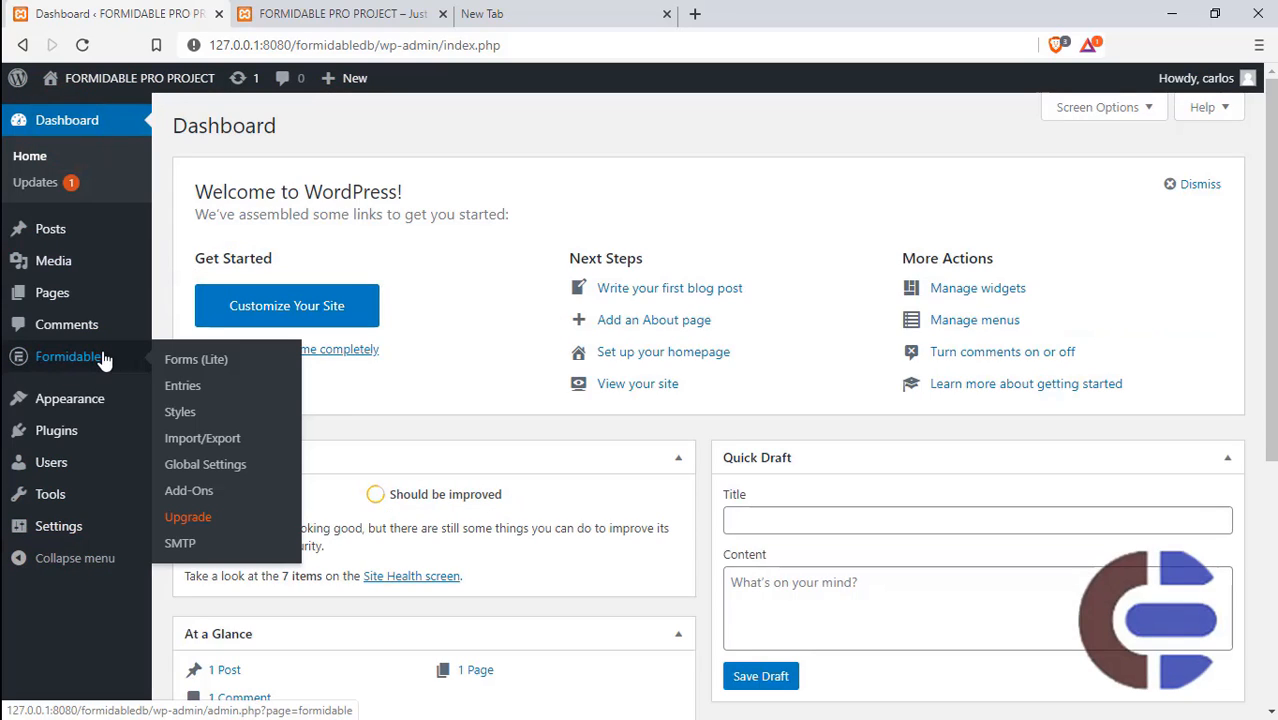
pyautogui.click(192, 366)
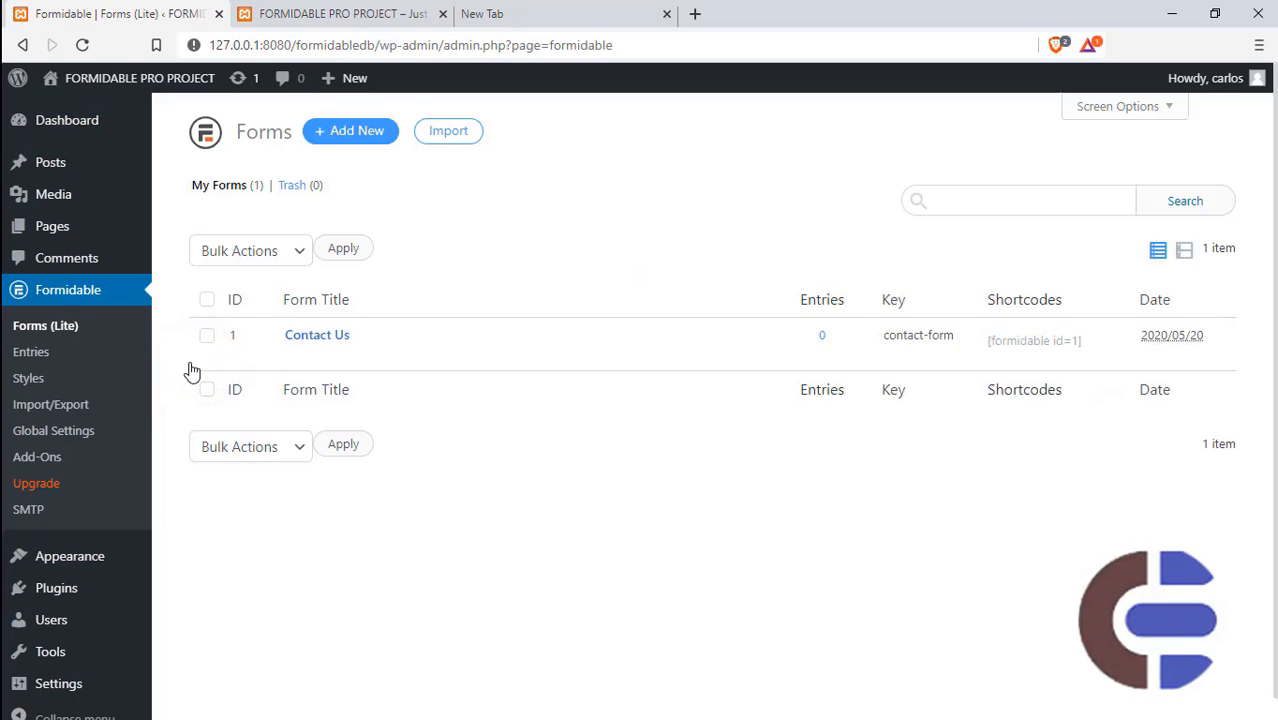
# Preview the Contact Us form in a new tab and check its first and last name fields
pyautogui.moveTo(342, 329)
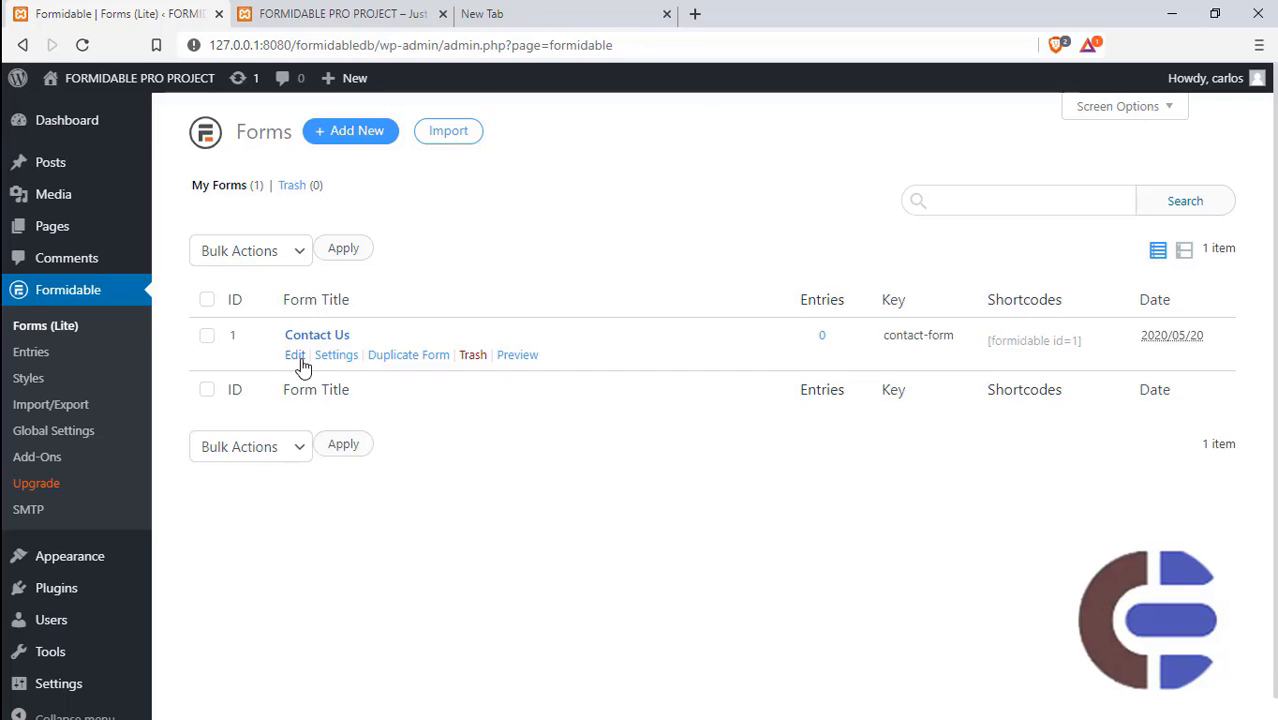
pyautogui.keyDown('ctrl'); pyautogui.click(507, 356); pyautogui.keyUp('ctrl')
pyautogui.click(337, 12)
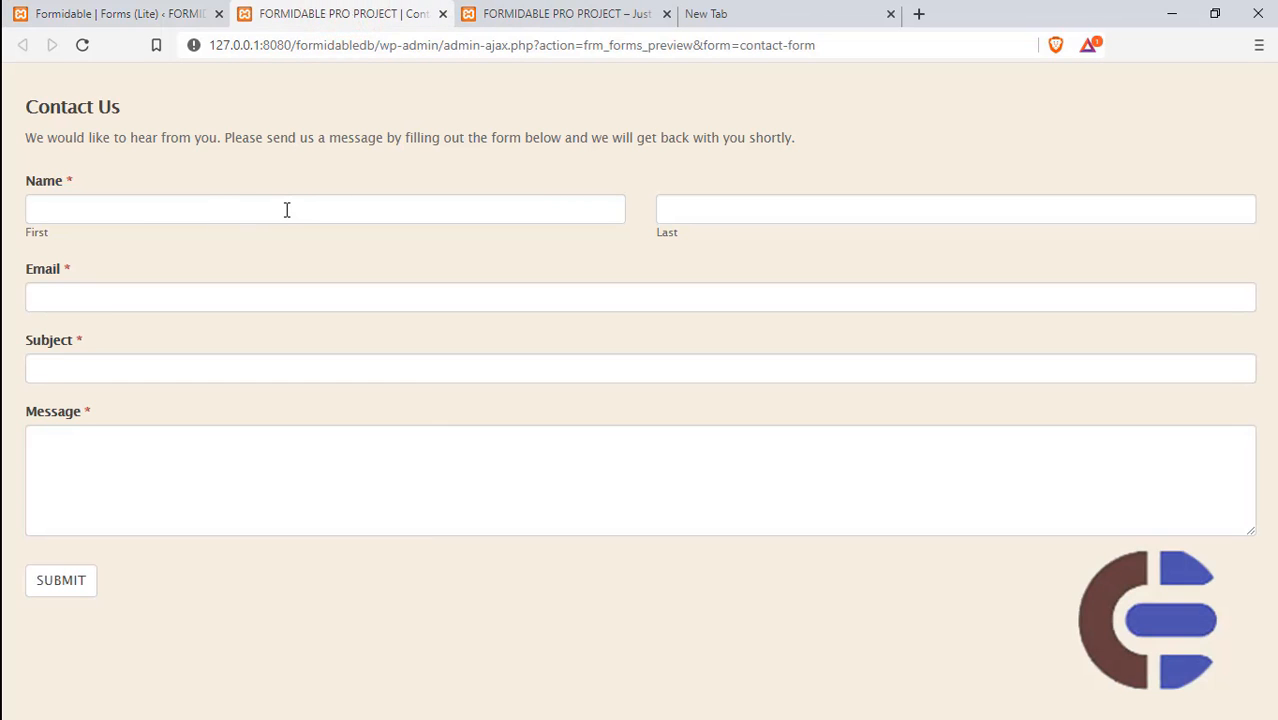
pyautogui.click(286, 209)
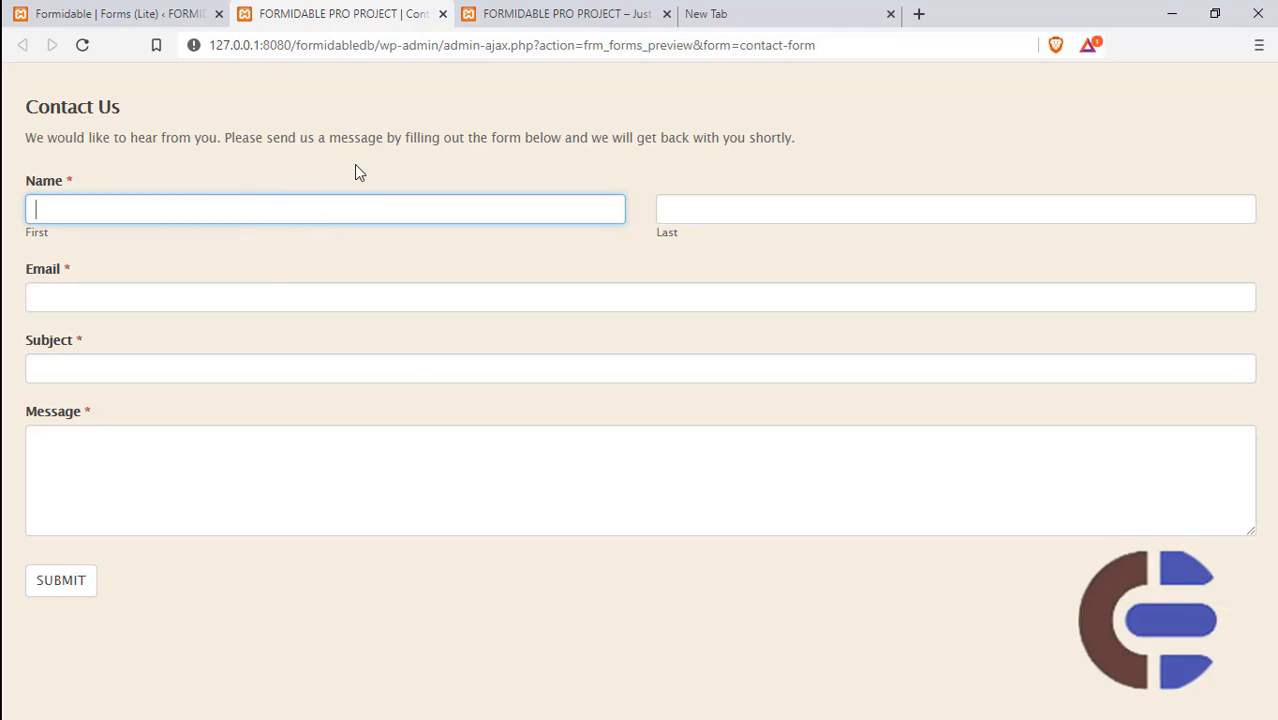
pyautogui.click(792, 205)
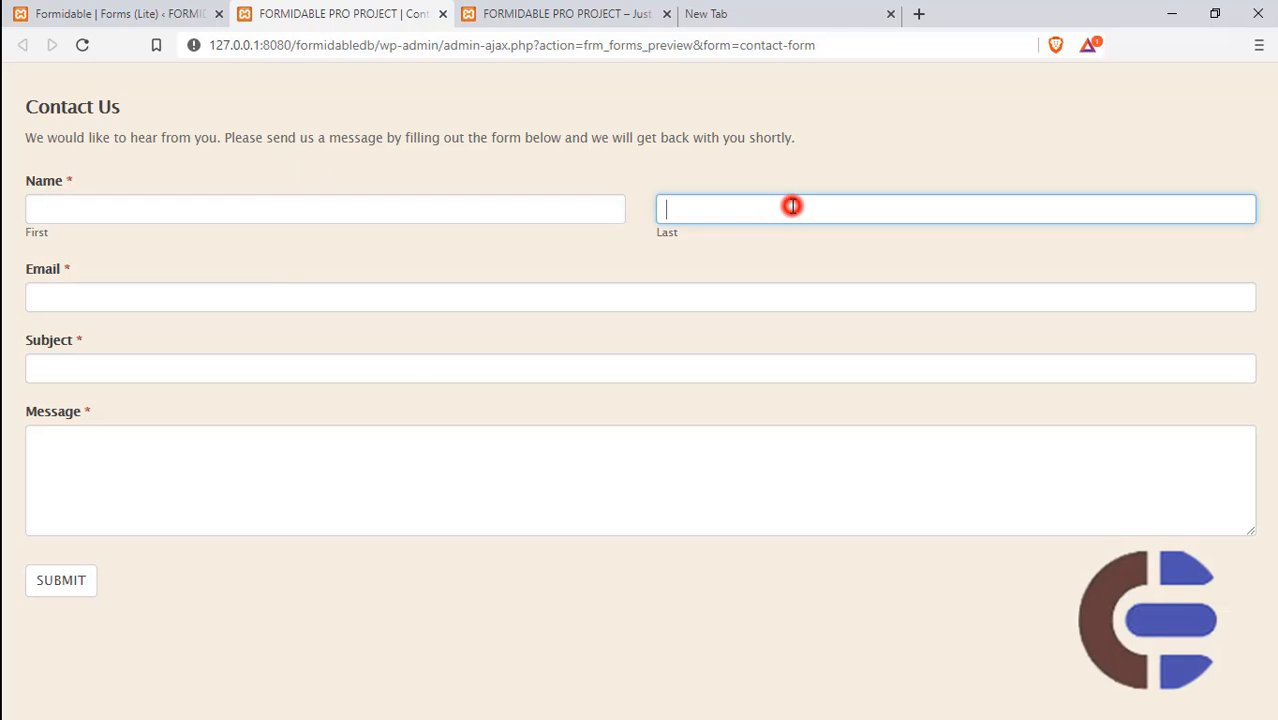
# Go back to the forms list, open Contact Us for editing and review the basic and advanced field types on offer
pyautogui.click(532, 12)
pyautogui.click(190, 14)
pyautogui.moveTo(300, 357)
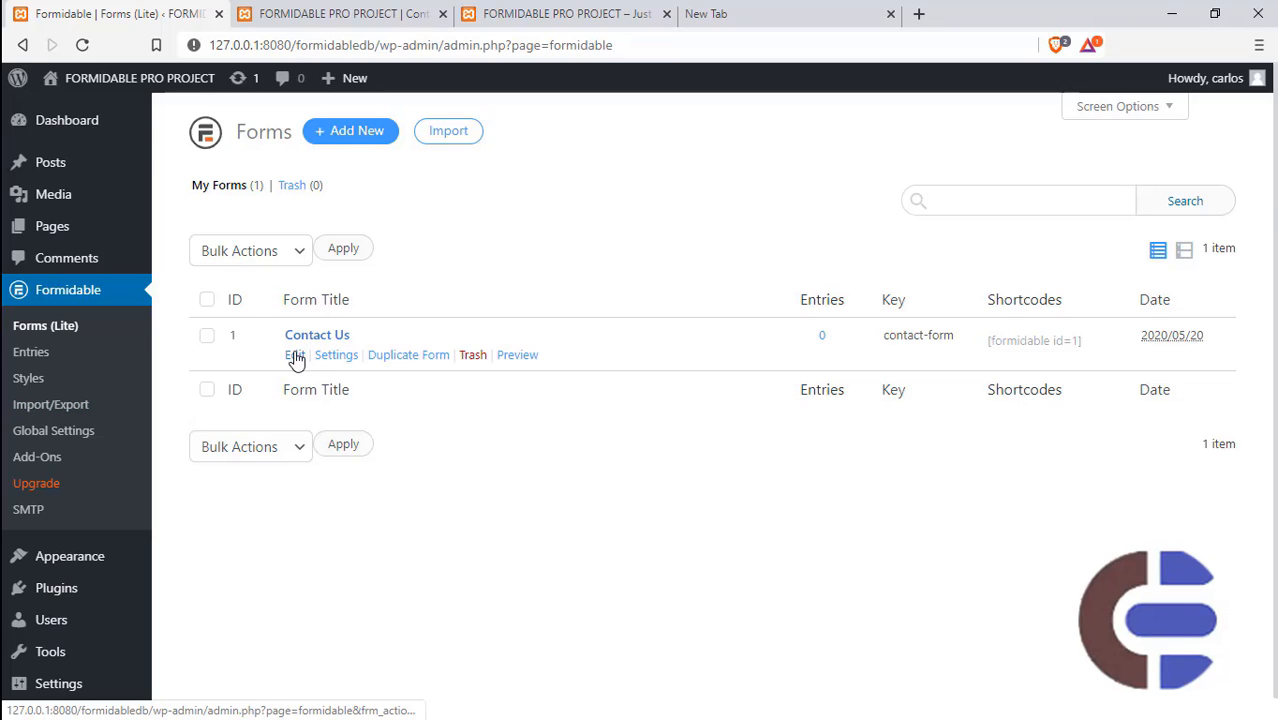
pyautogui.click(295, 356)
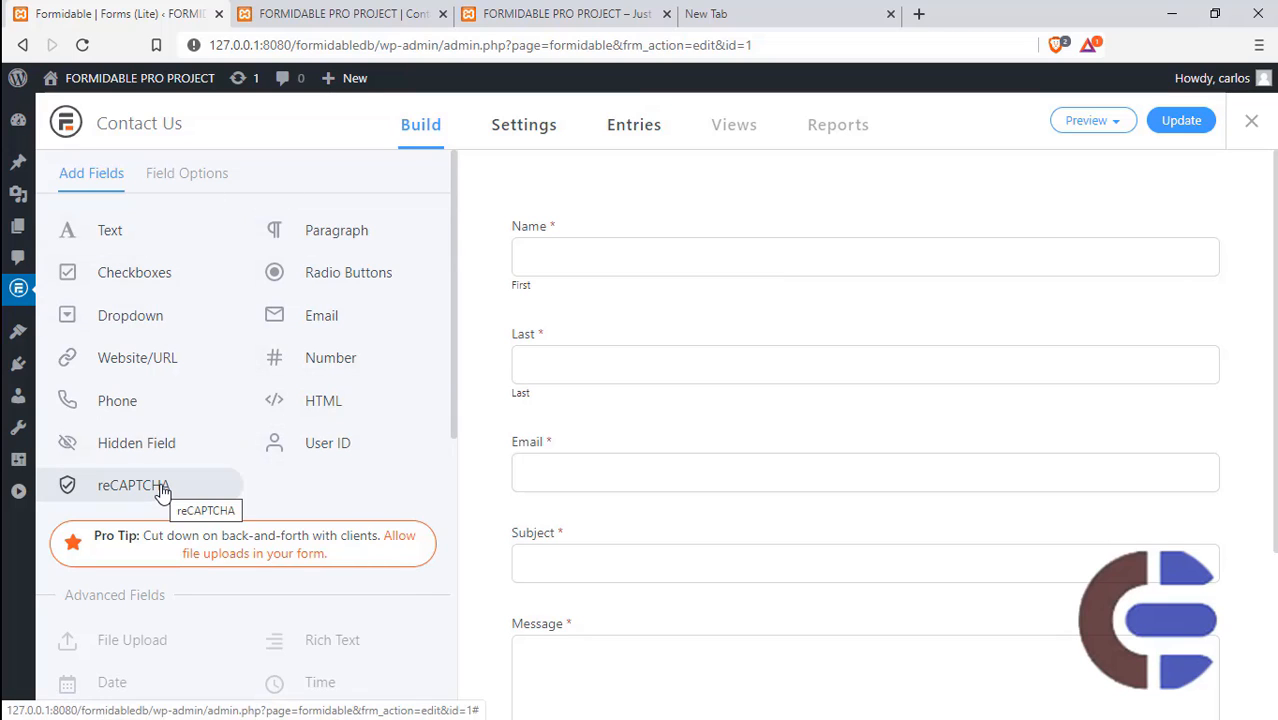
pyautogui.moveTo(453, 403); pyautogui.dragTo(451, 509)
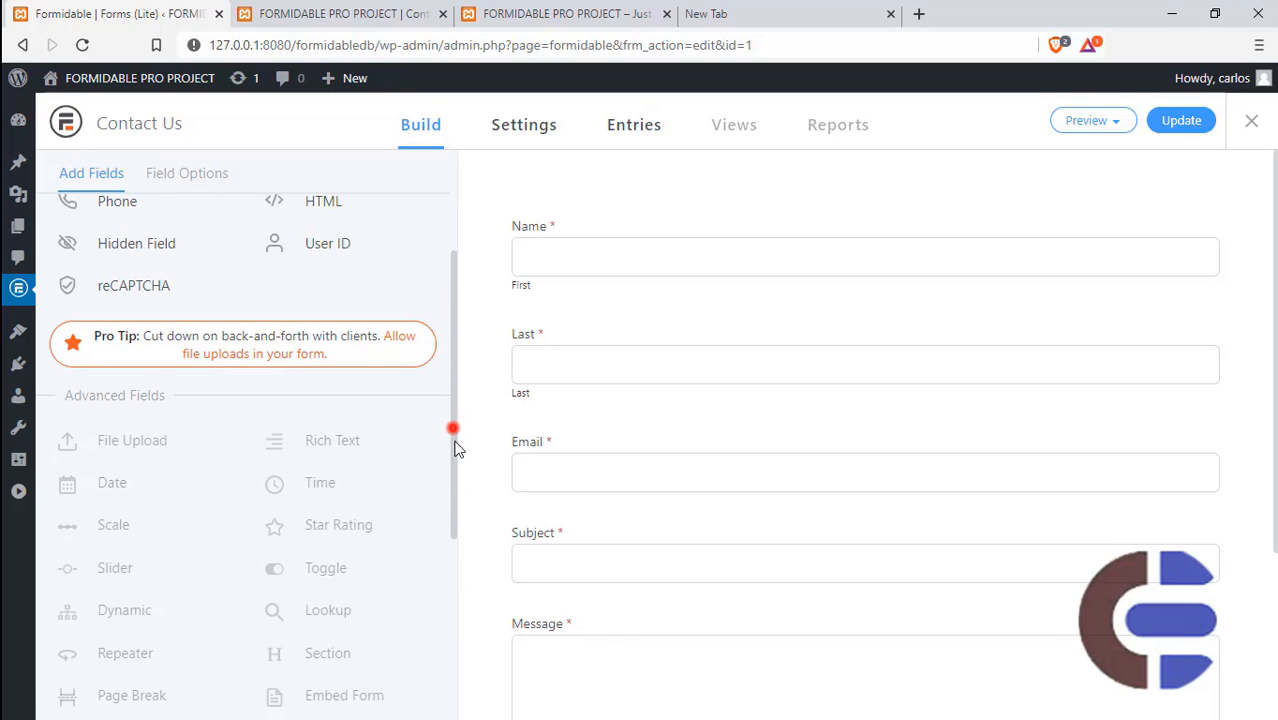
pyautogui.moveTo(451, 429); pyautogui.dragTo(455, 539)
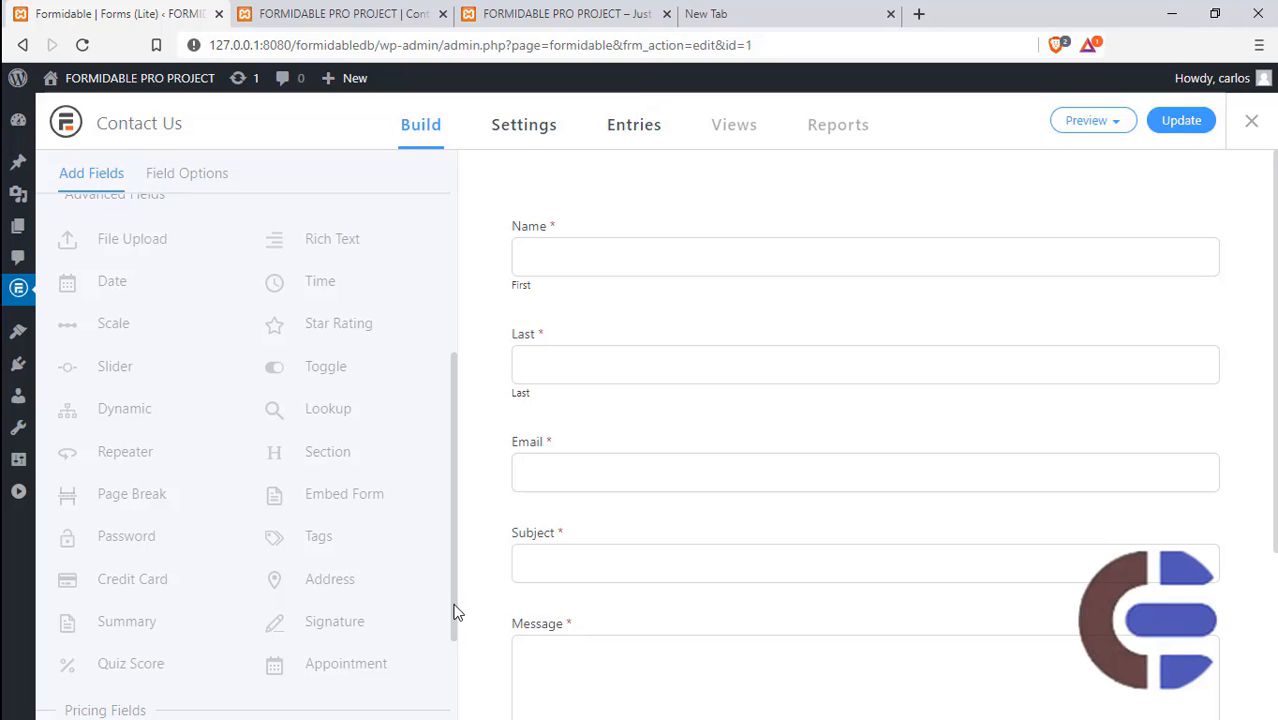
pyautogui.moveTo(455, 612); pyautogui.dragTo(457, 538)
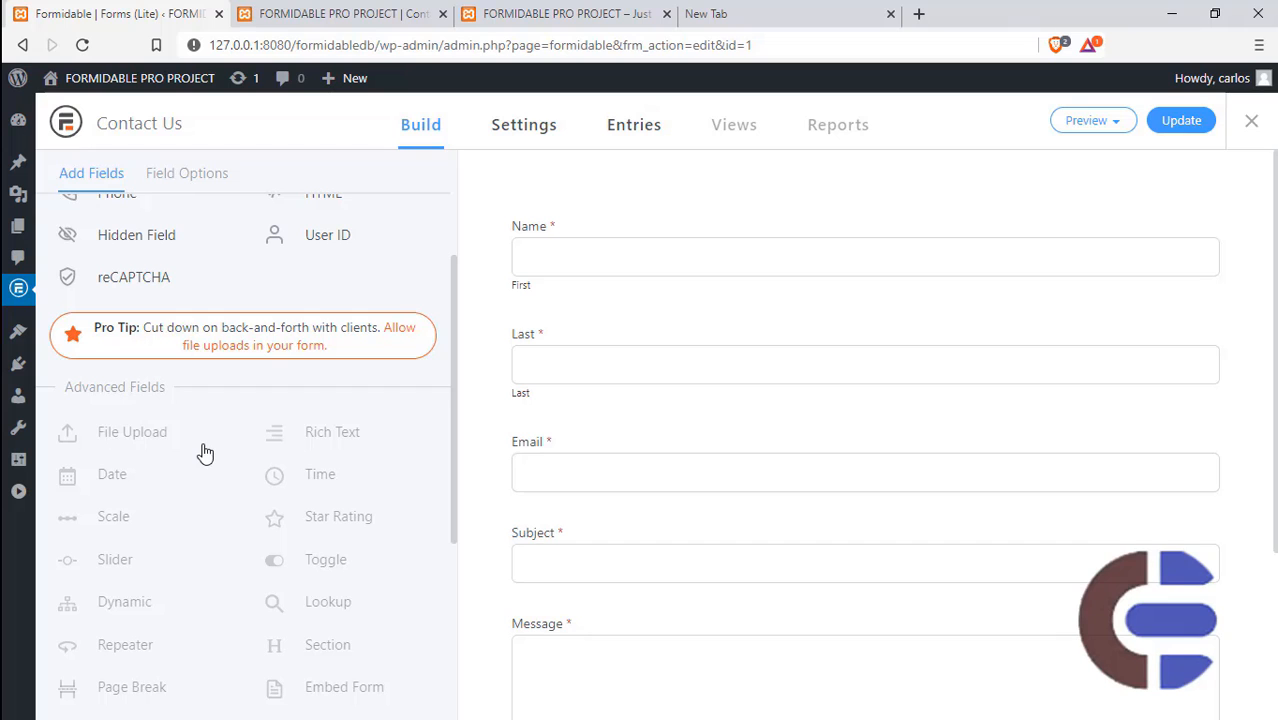
# Open Google in the empty browser tab and search for "formidablepro"
pyautogui.click(725, 13)
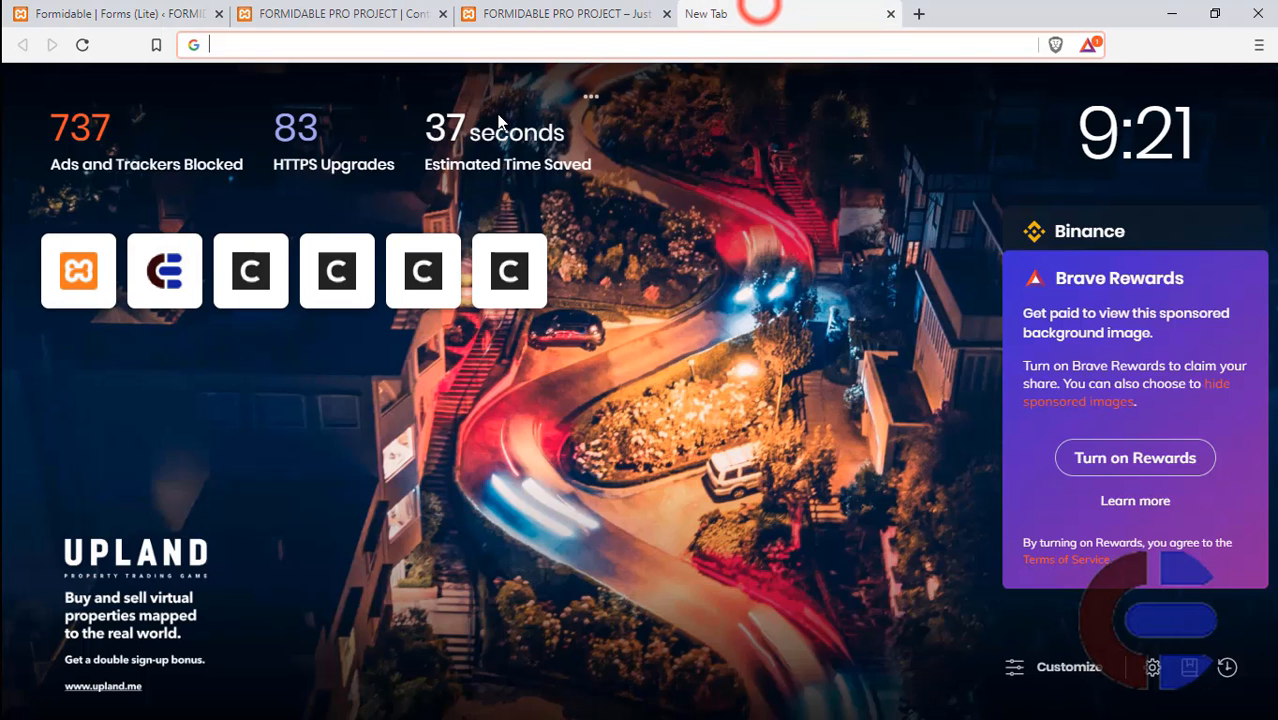
pyautogui.click(530, 48)
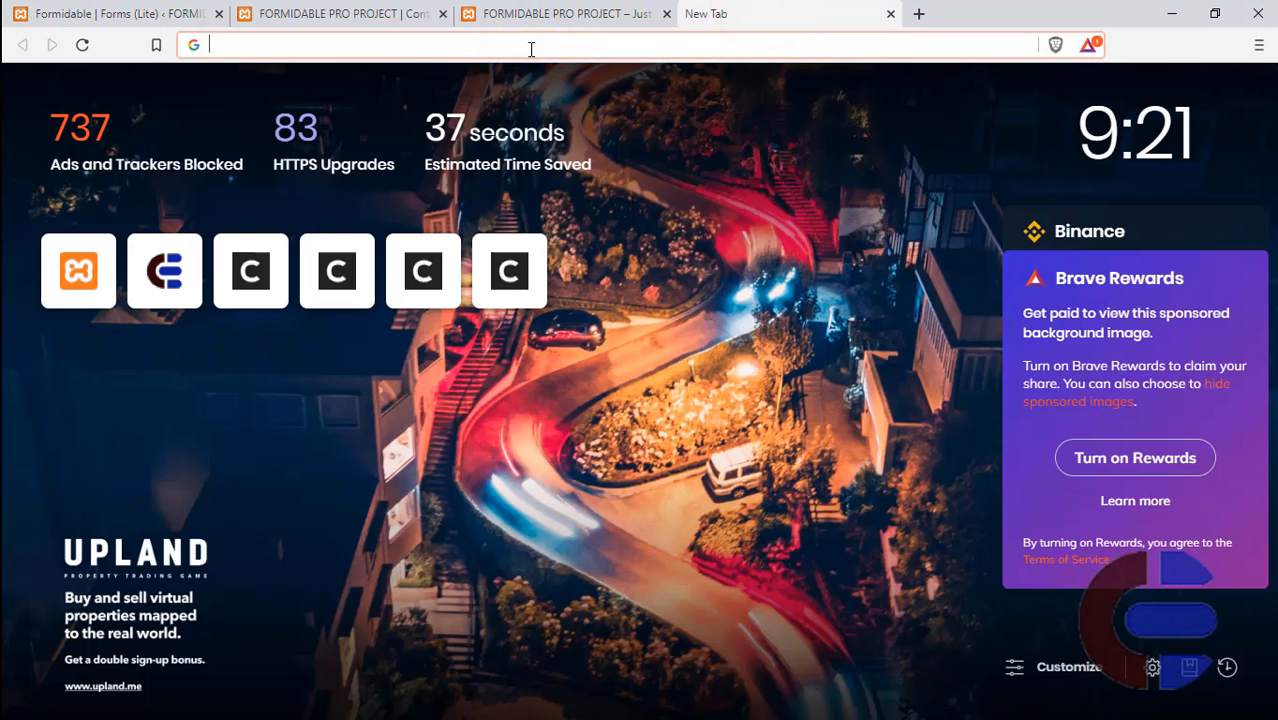
pyautogui.write('goog')
pyautogui.press('Return')
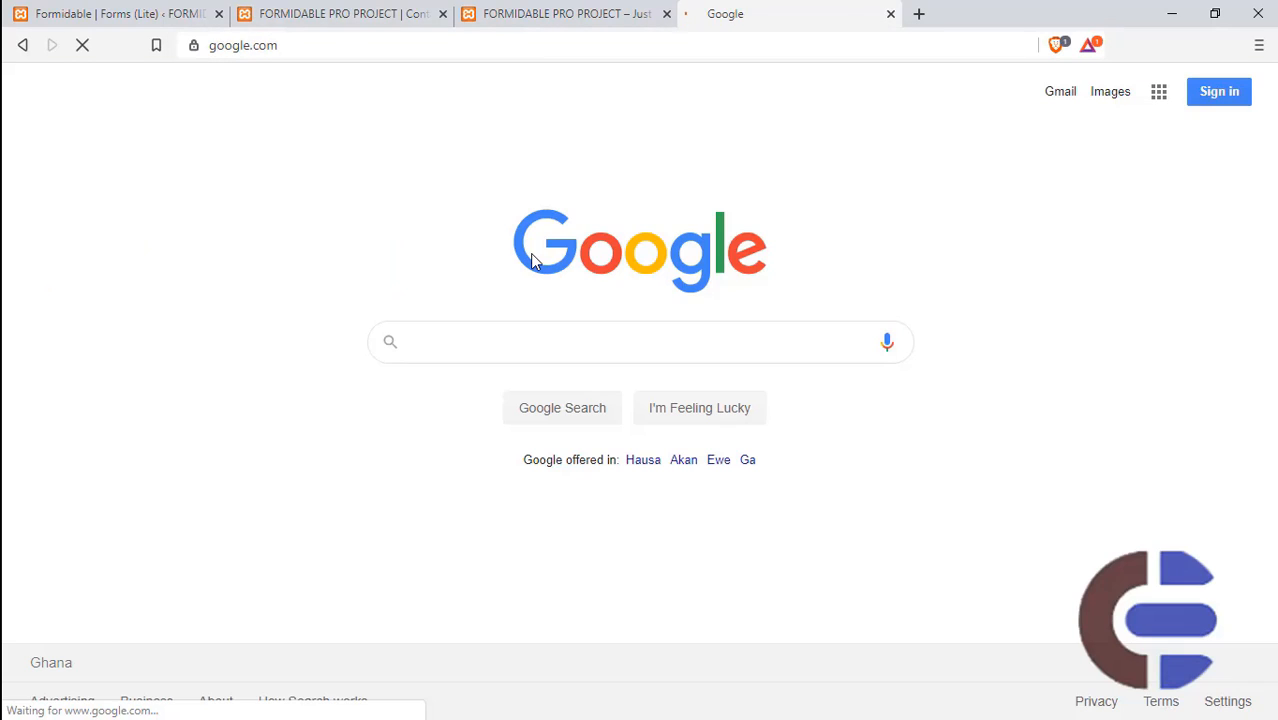
pyautogui.write('formi')
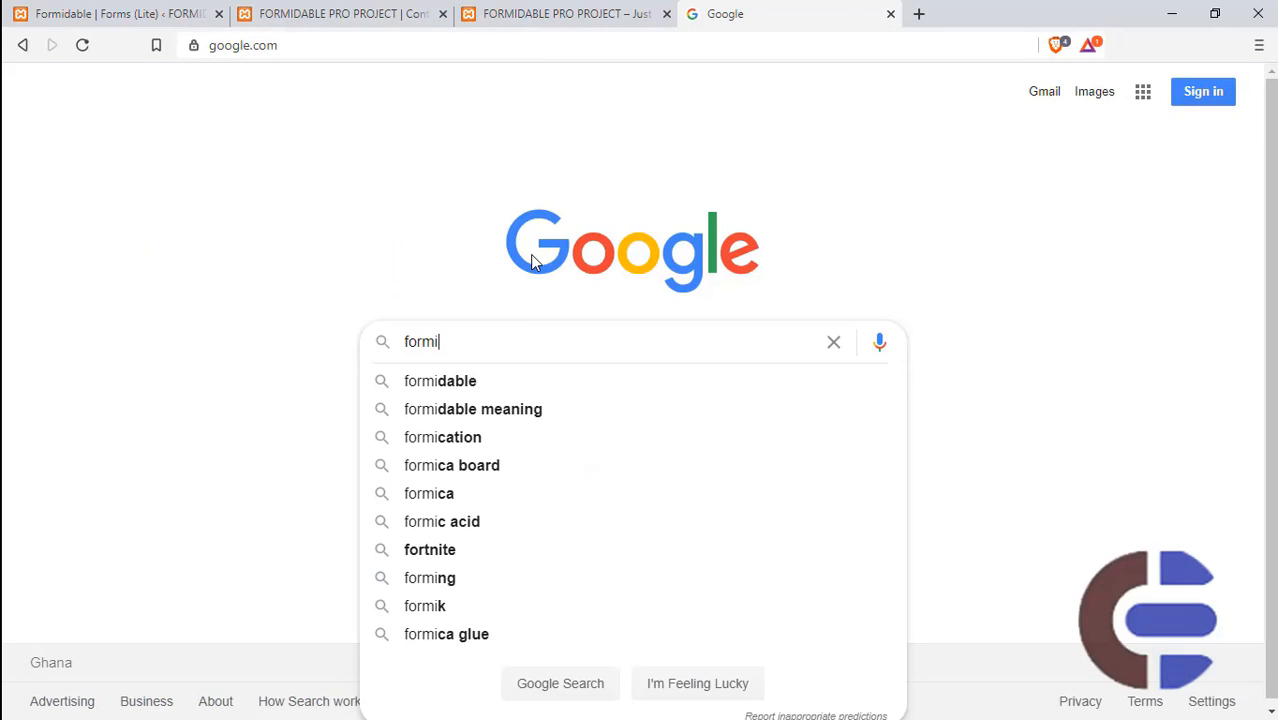
pyautogui.write('dable')
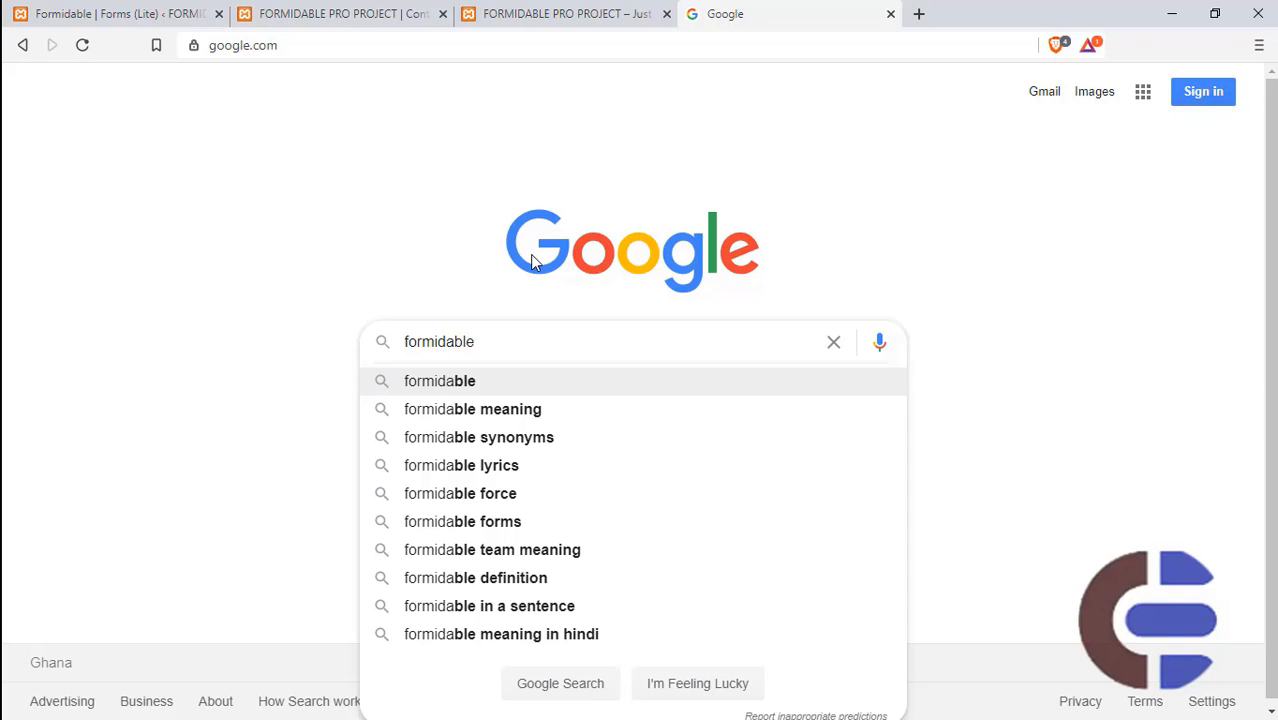
pyautogui.write('pro')
pyautogui.press('Return')
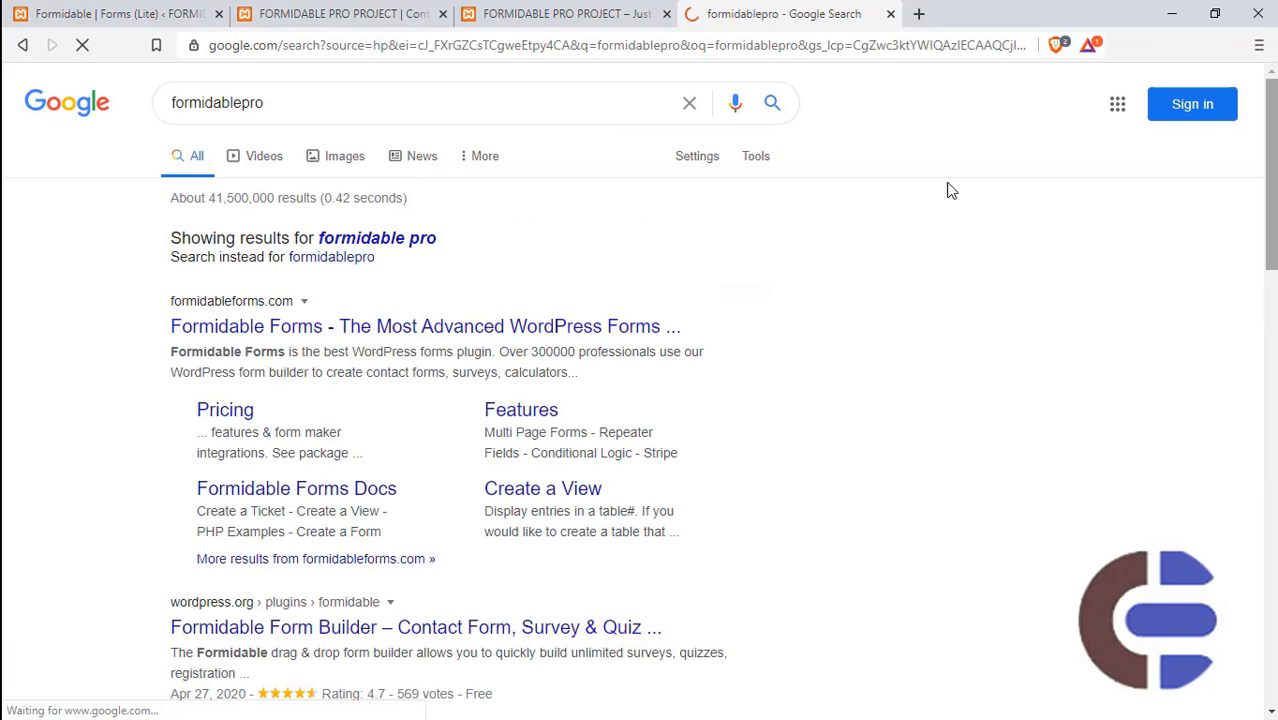
# Open the Formidable Forms website from the search results and review the plans on its pricing page, including the Business price
pyautogui.click(240, 333)
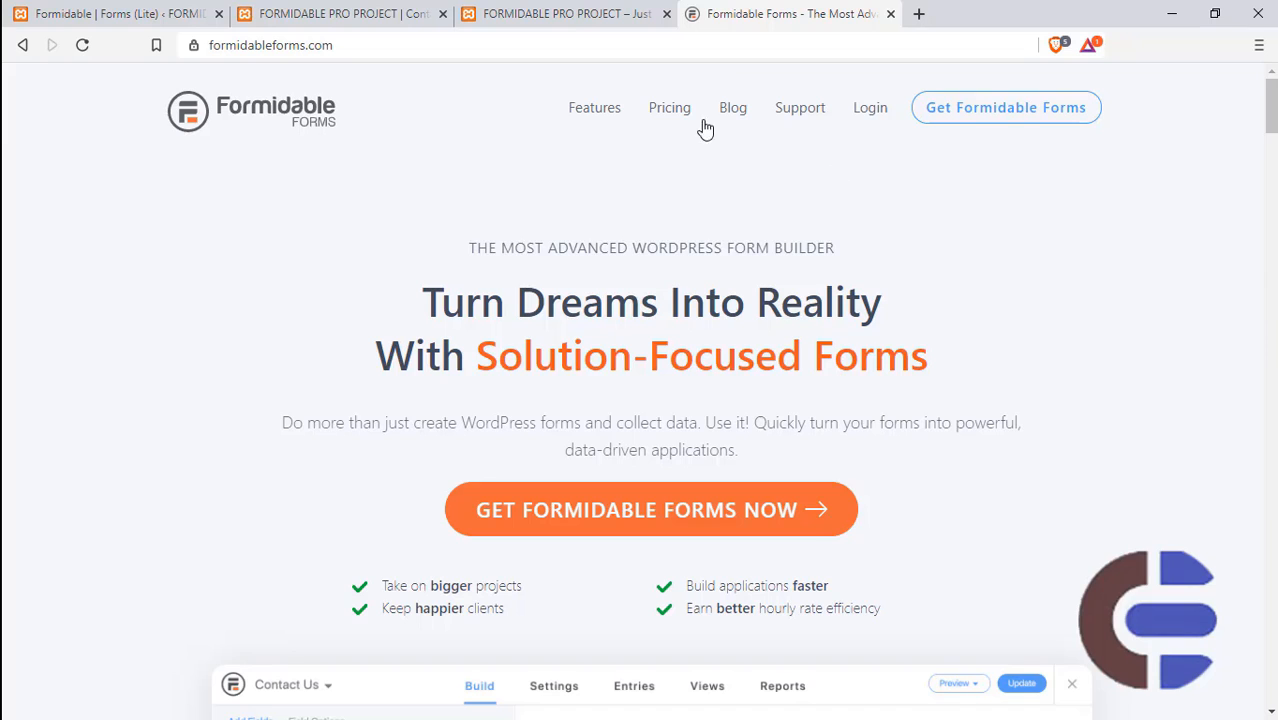
pyautogui.click(674, 110)
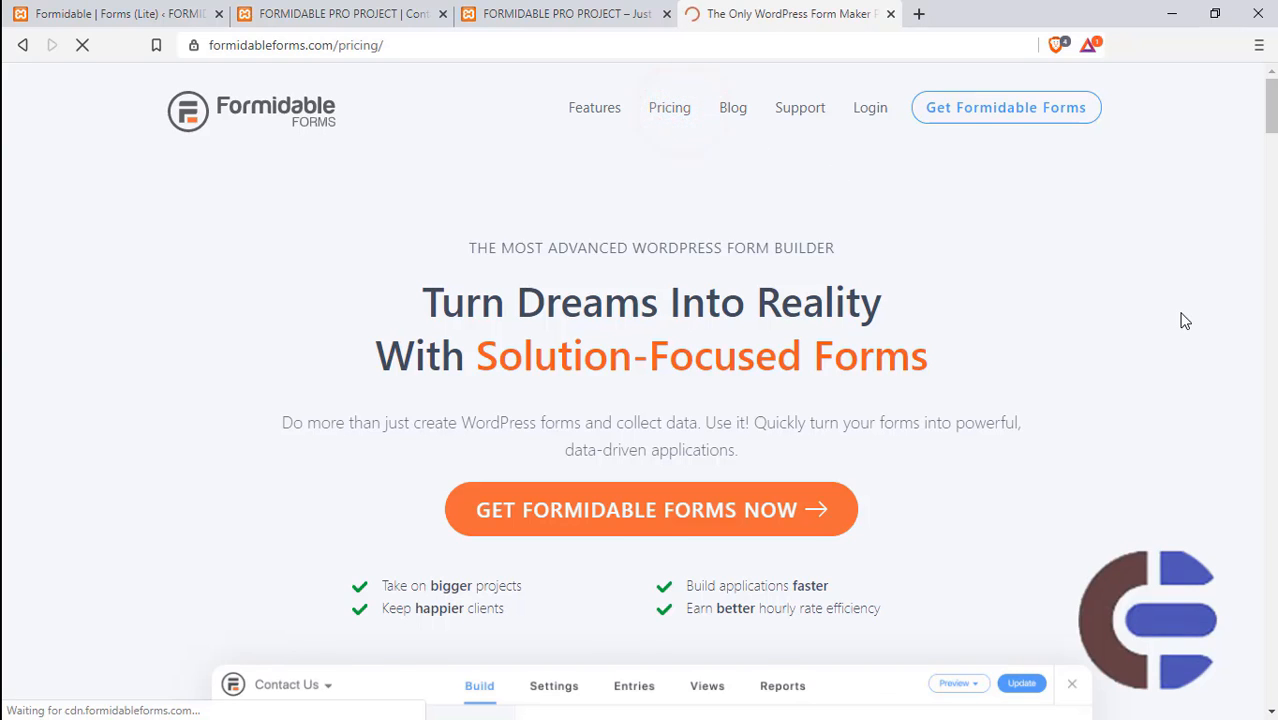
pyautogui.scroll(-3, 668, 355)
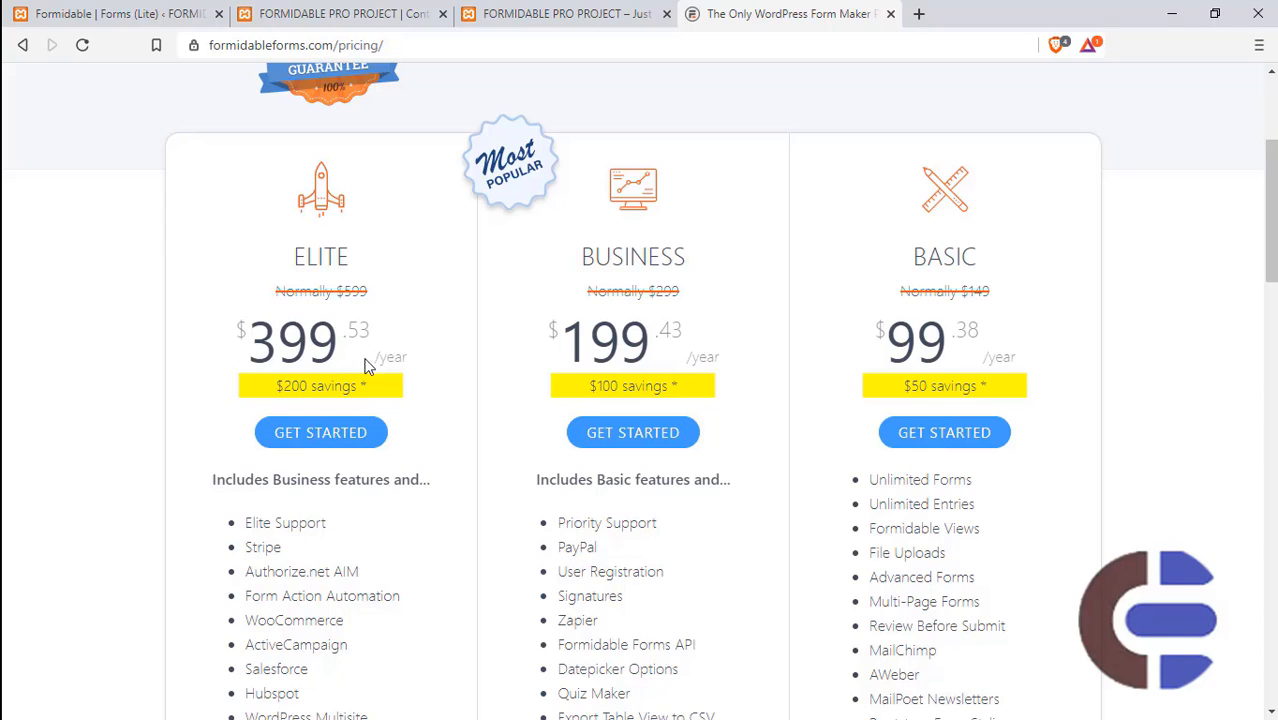
pyautogui.doubleClick(575, 350)
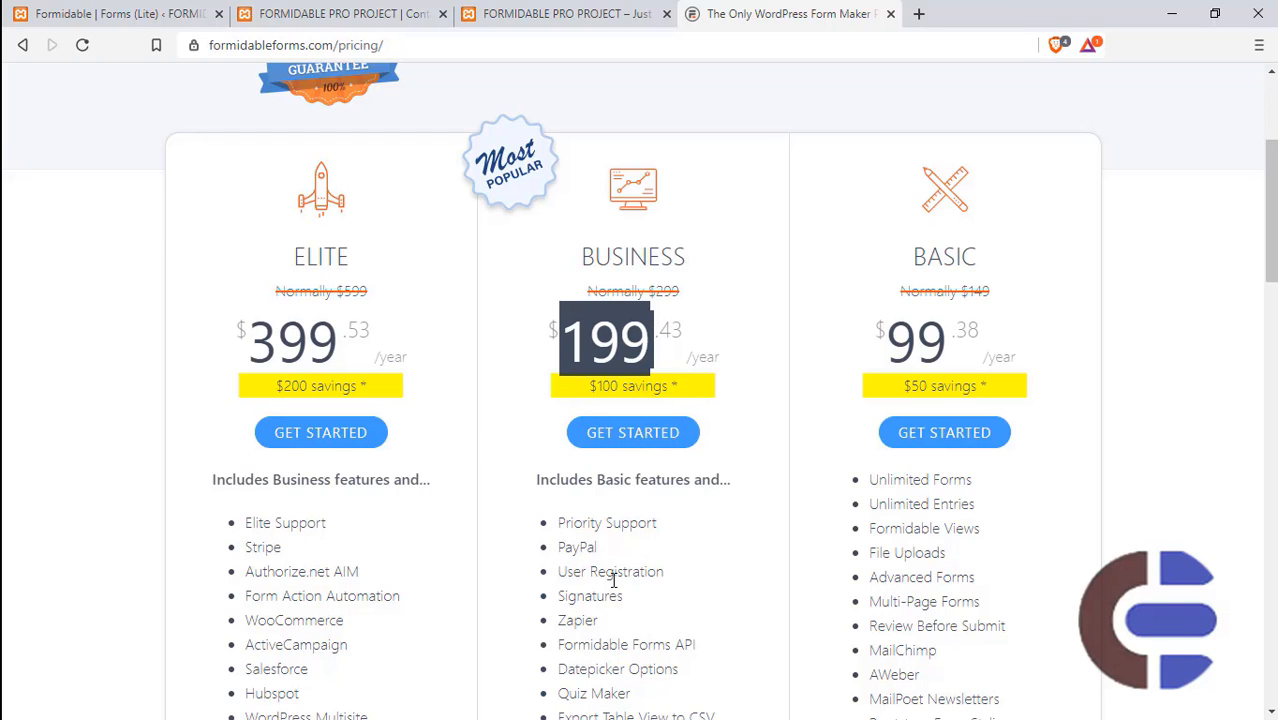
pyautogui.scroll(3, 1110, 480)
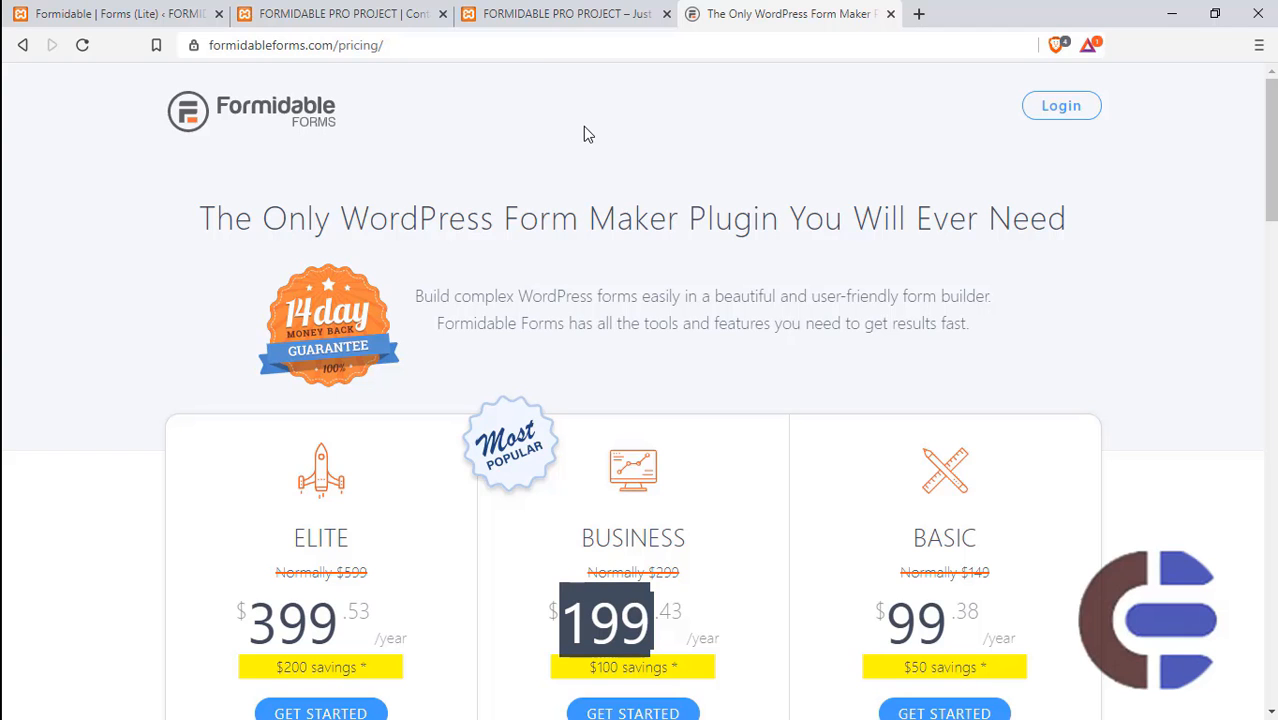
# Return to the Contact Us form builder and expand the collapsed WordPress admin menu
pyautogui.click(553, 15)
pyautogui.click(340, 15)
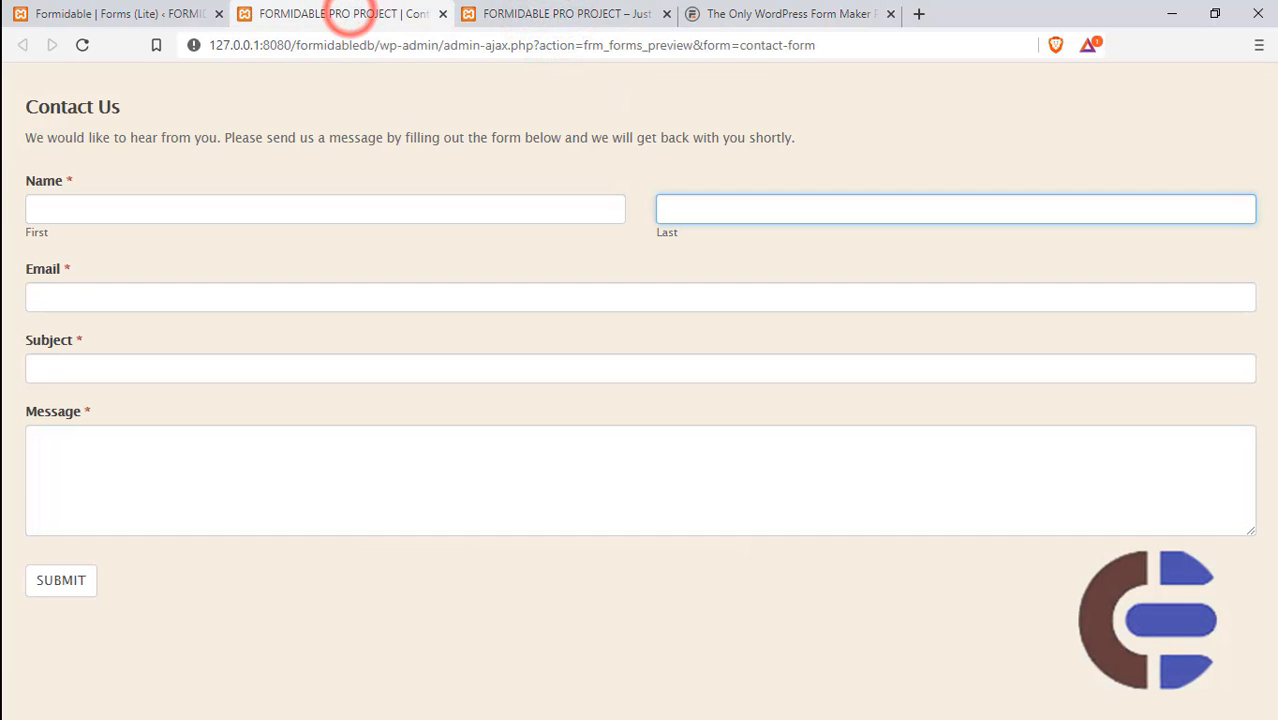
pyautogui.click(125, 14)
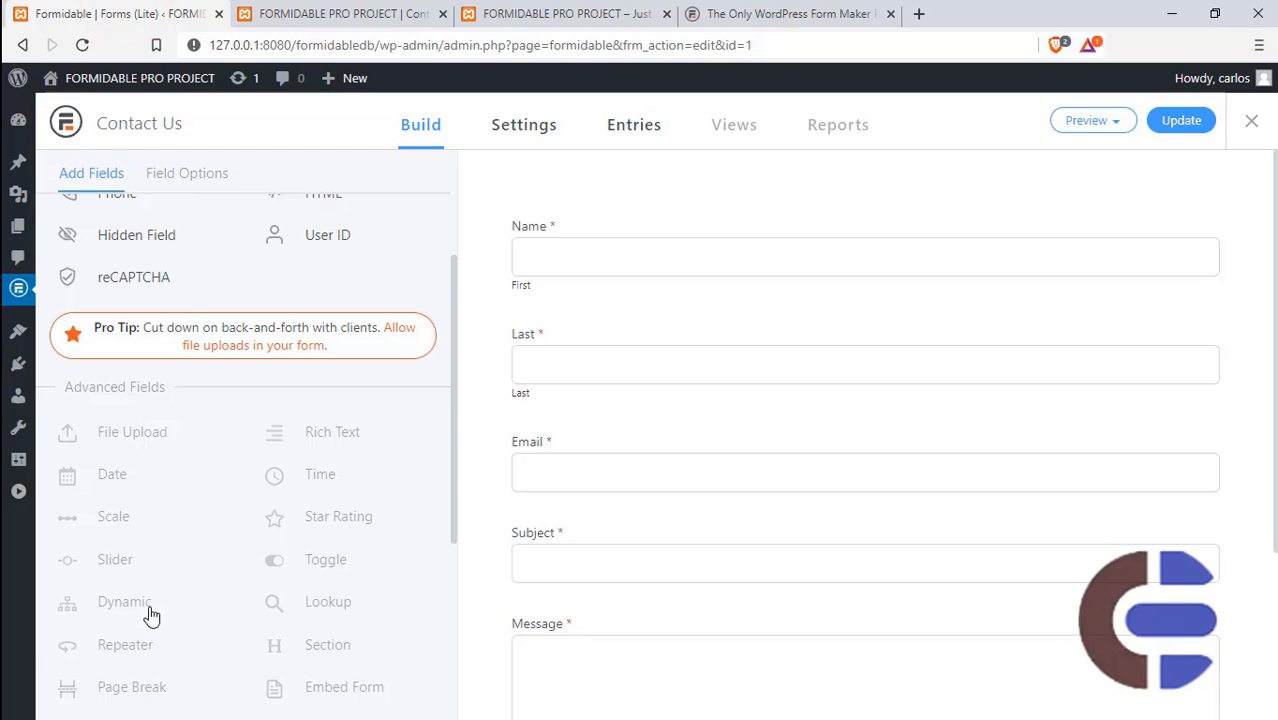
pyautogui.click(19, 490)
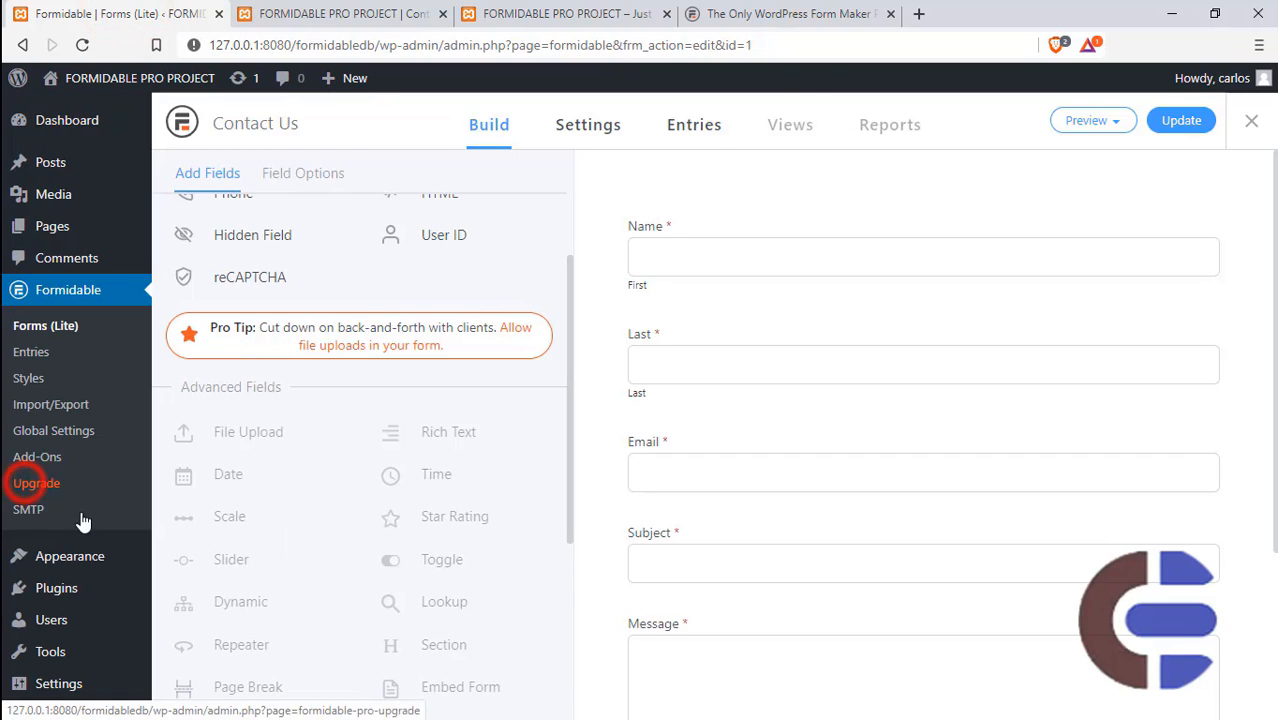
# Log in to the Formidable Forms website with the account username and password, and view the account overview
pyautogui.click(787, 13)
pyautogui.click(1077, 107)
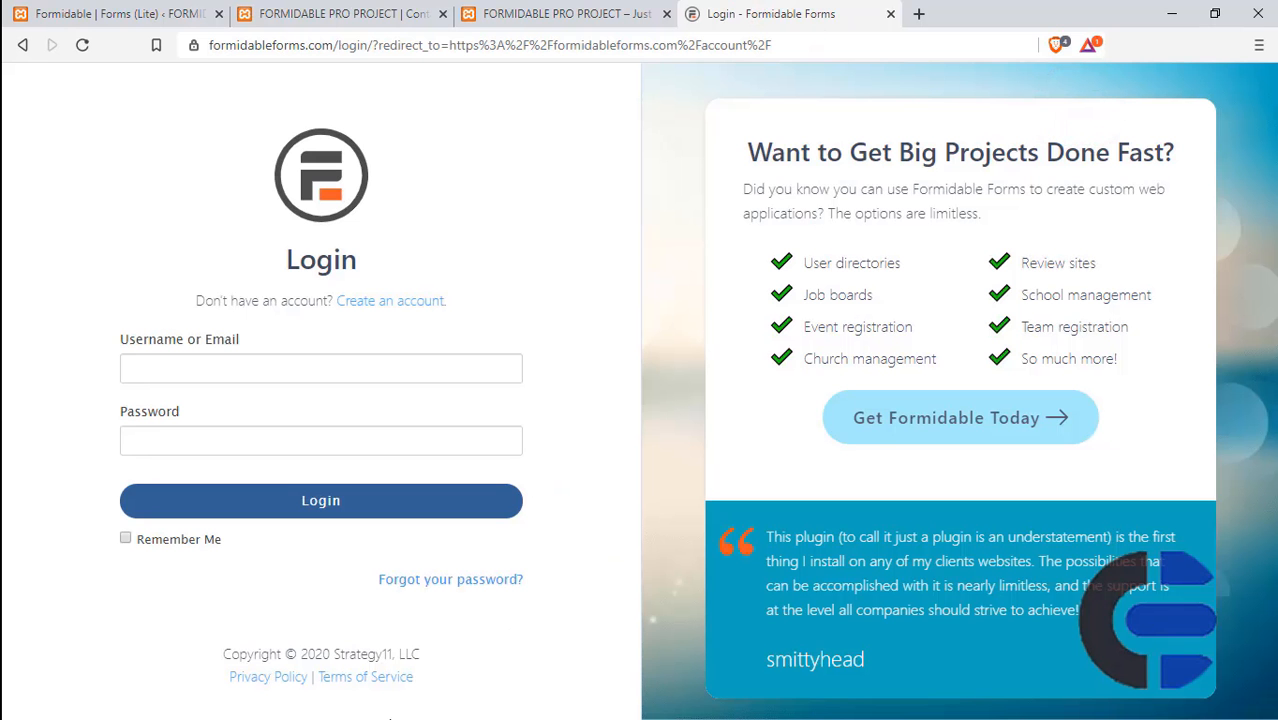
pyautogui.click(219, 374)
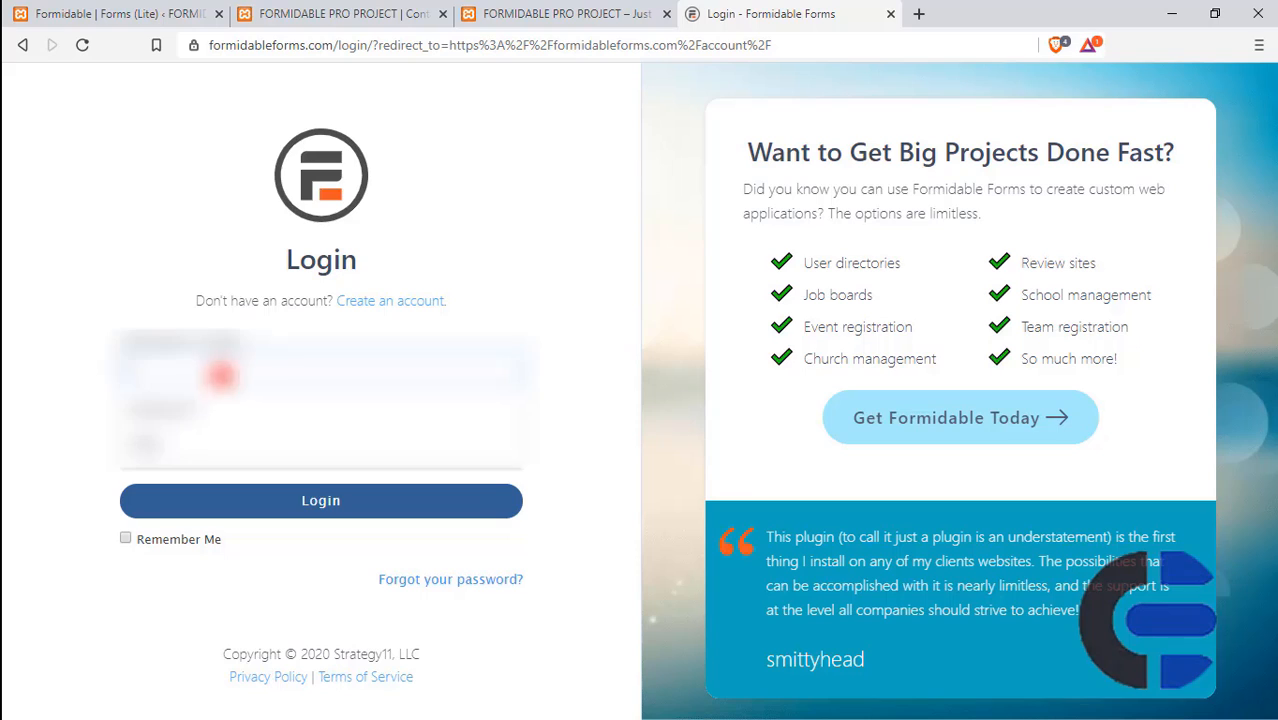
pyautogui.click(213, 405)
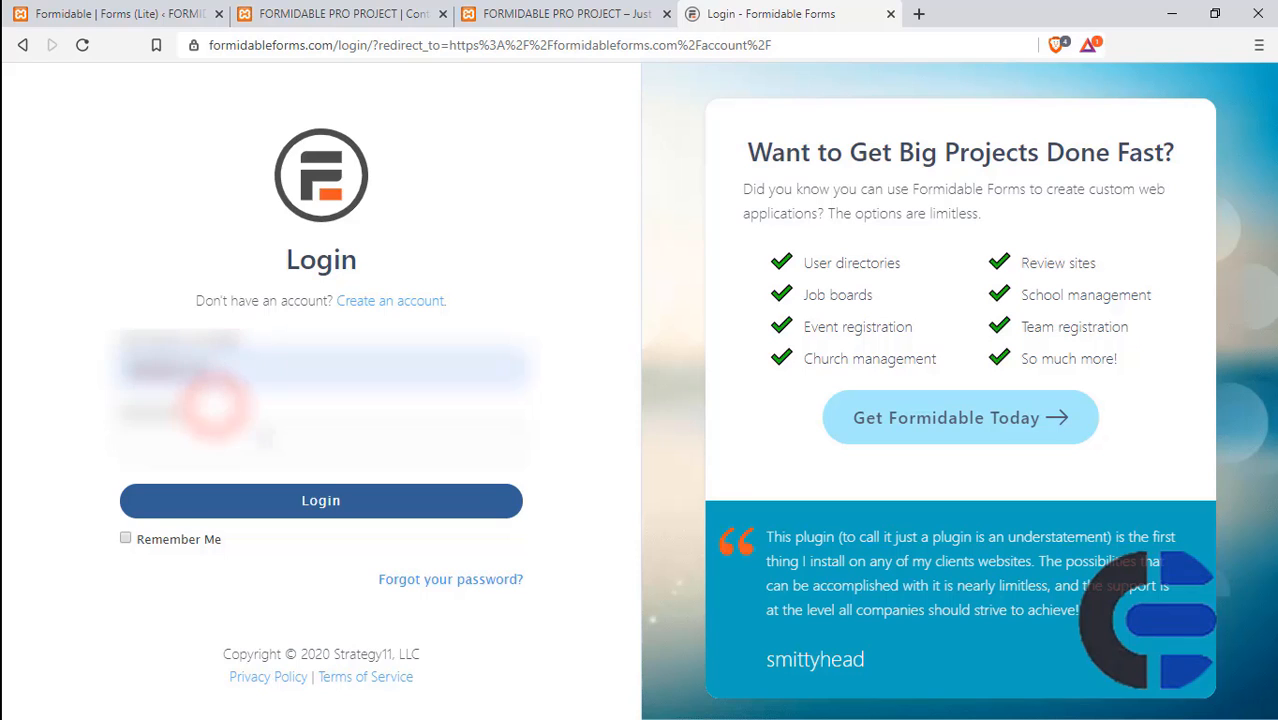
pyautogui.click(262, 435)
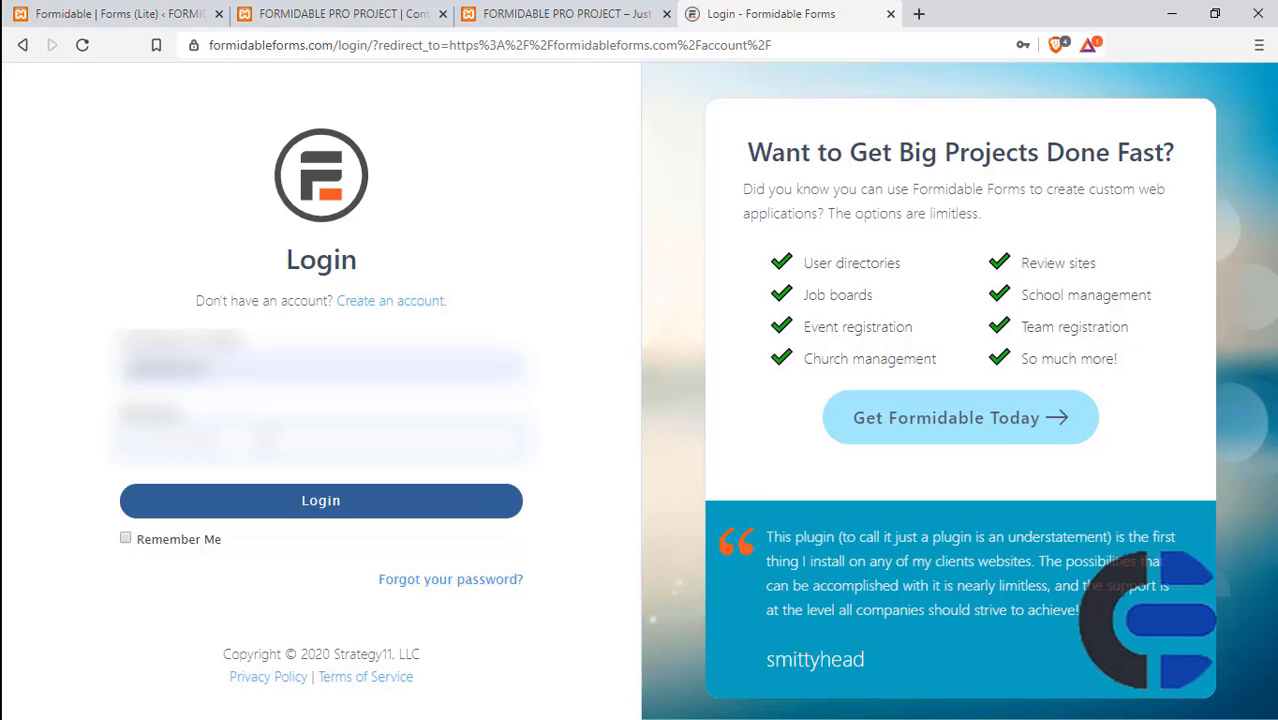
pyautogui.click(300, 505)
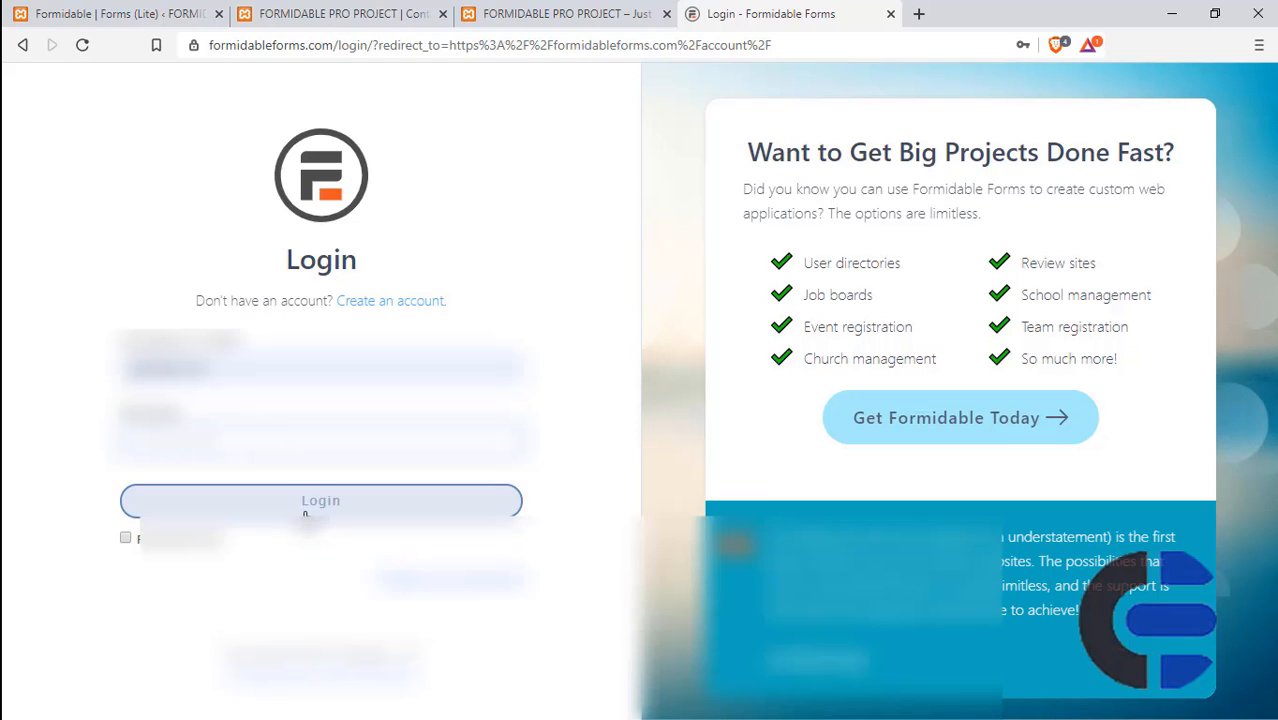
pyautogui.click(320, 501)
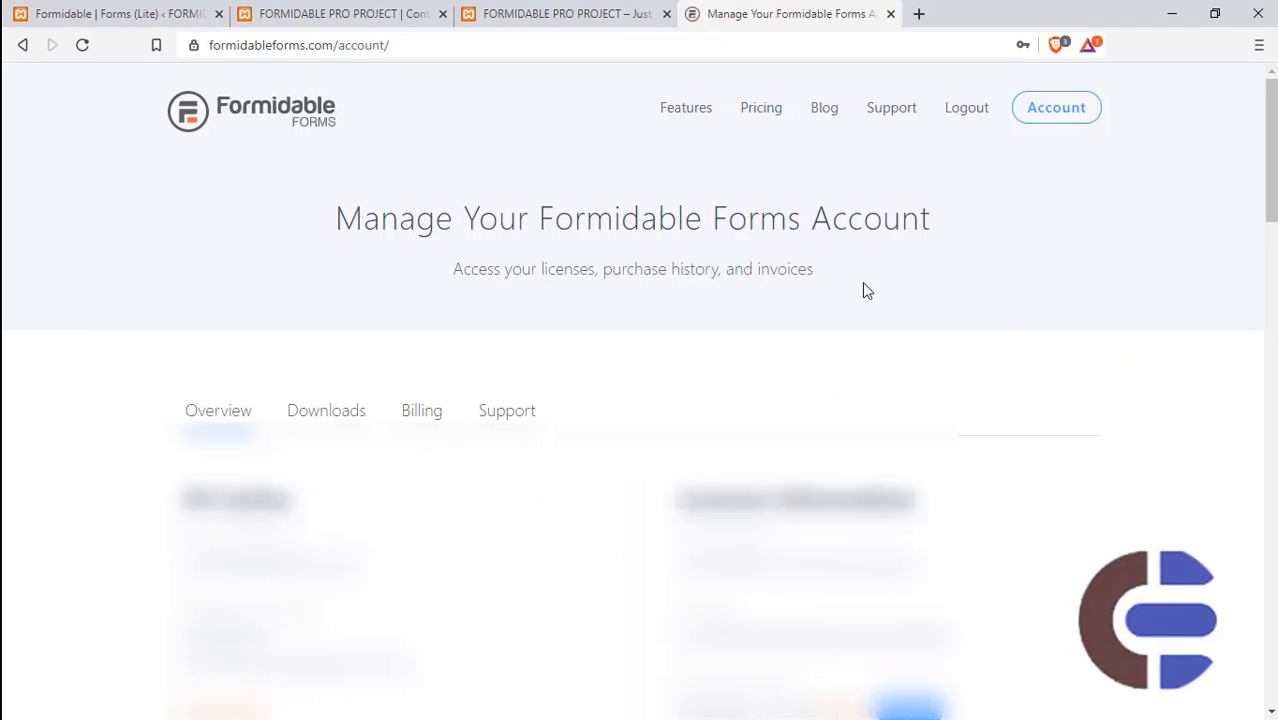
pyautogui.scroll(-2, 389, 374)
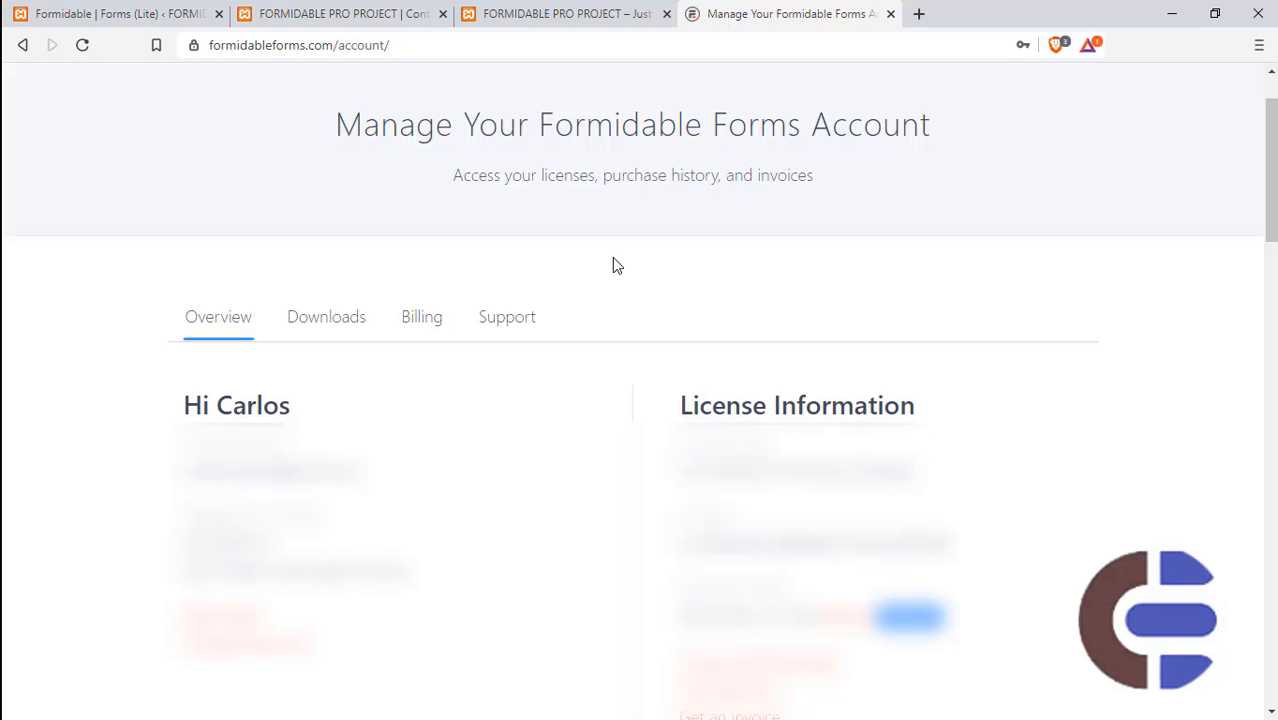
# Open Formidable's Global Settings in the WordPress admin, then switch to the Contact Us form preview tab
pyautogui.click(115, 12)
pyautogui.click(423, 620)
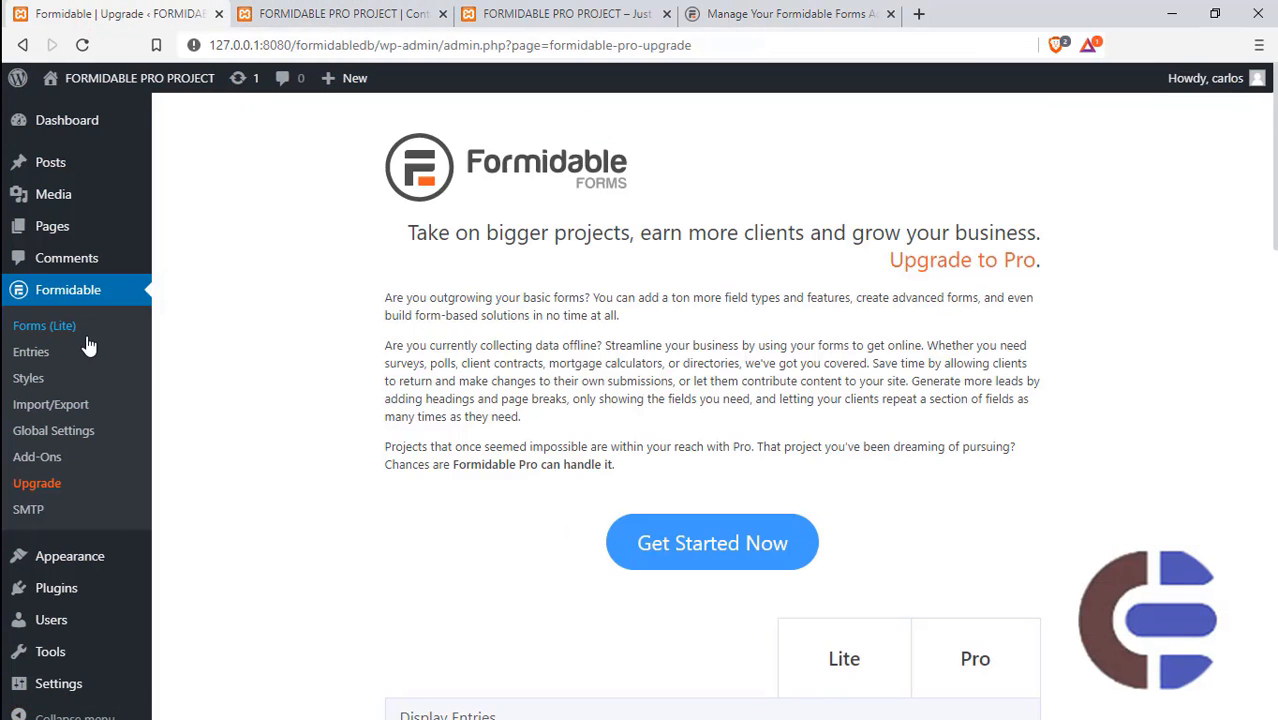
pyautogui.click(85, 434)
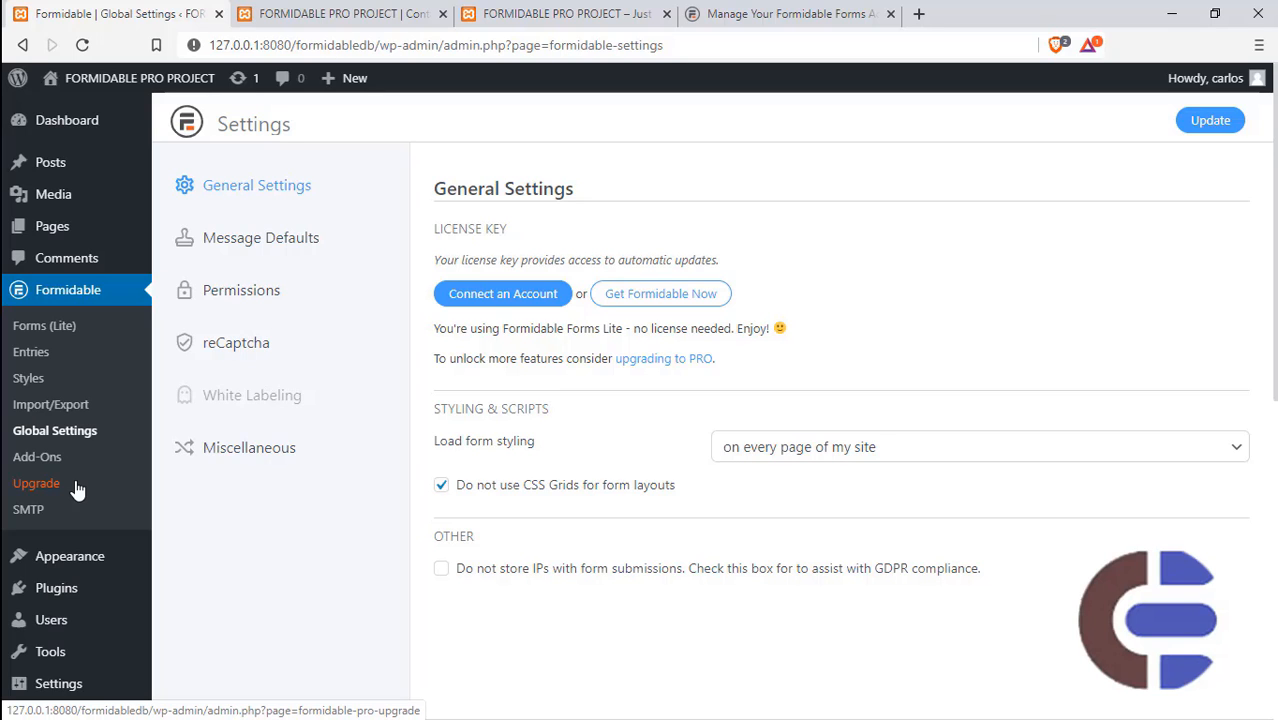
pyautogui.click(330, 12)
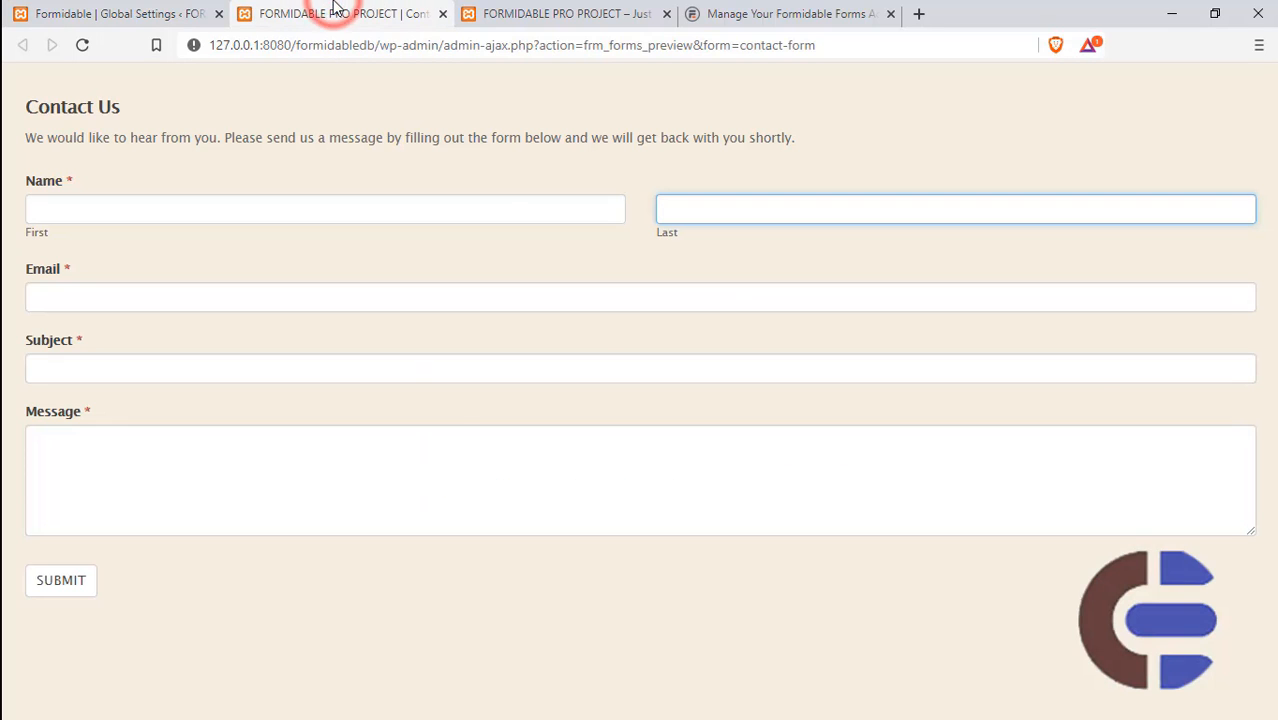
# Return to Formidable's Global Settings, connect a Formidable account for the license, and authorize its connection to WordPress
pyautogui.moveTo(520, 12); pyautogui.dragTo(330, 14)
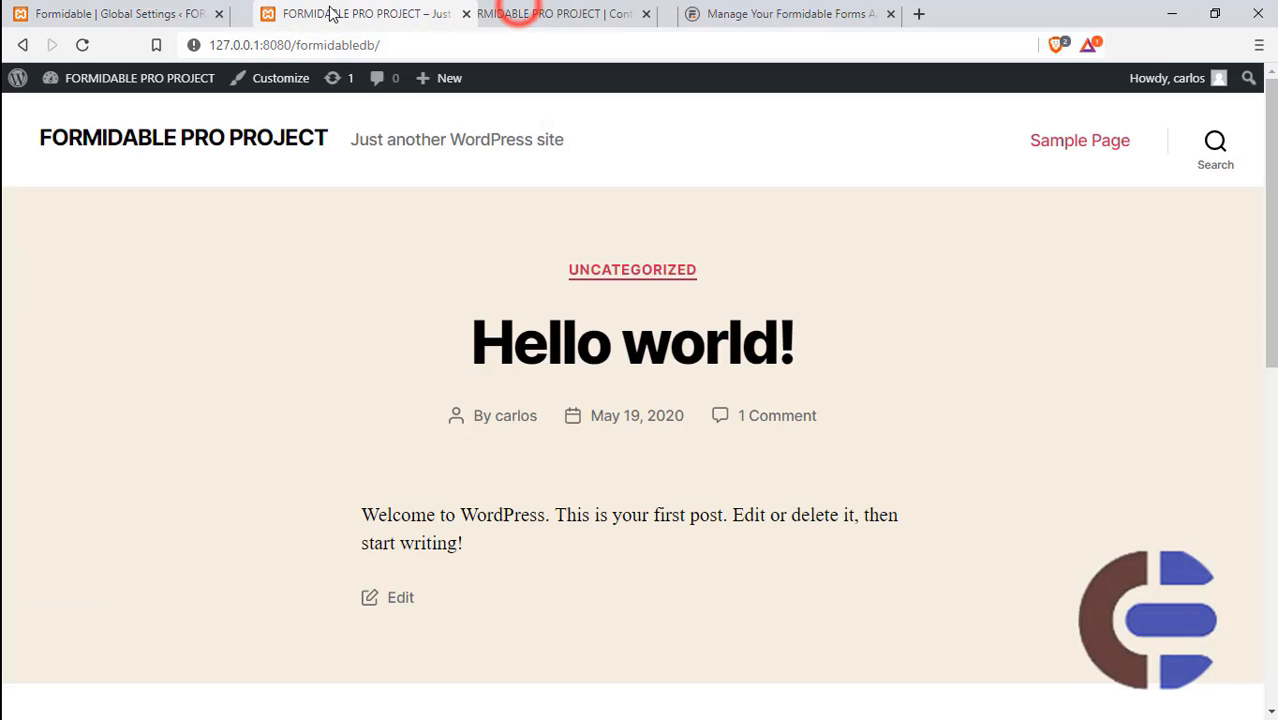
pyautogui.click(114, 14)
pyautogui.click(493, 290)
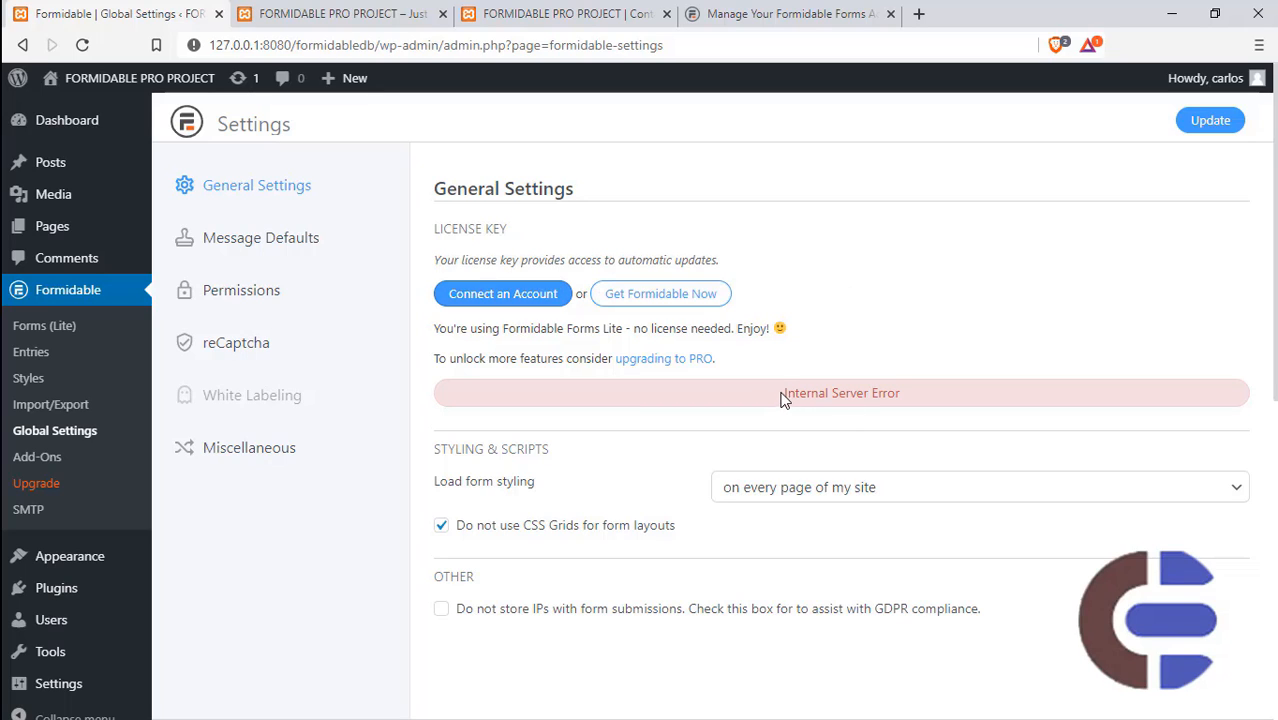
pyautogui.moveTo(782, 393); pyautogui.dragTo(908, 404)
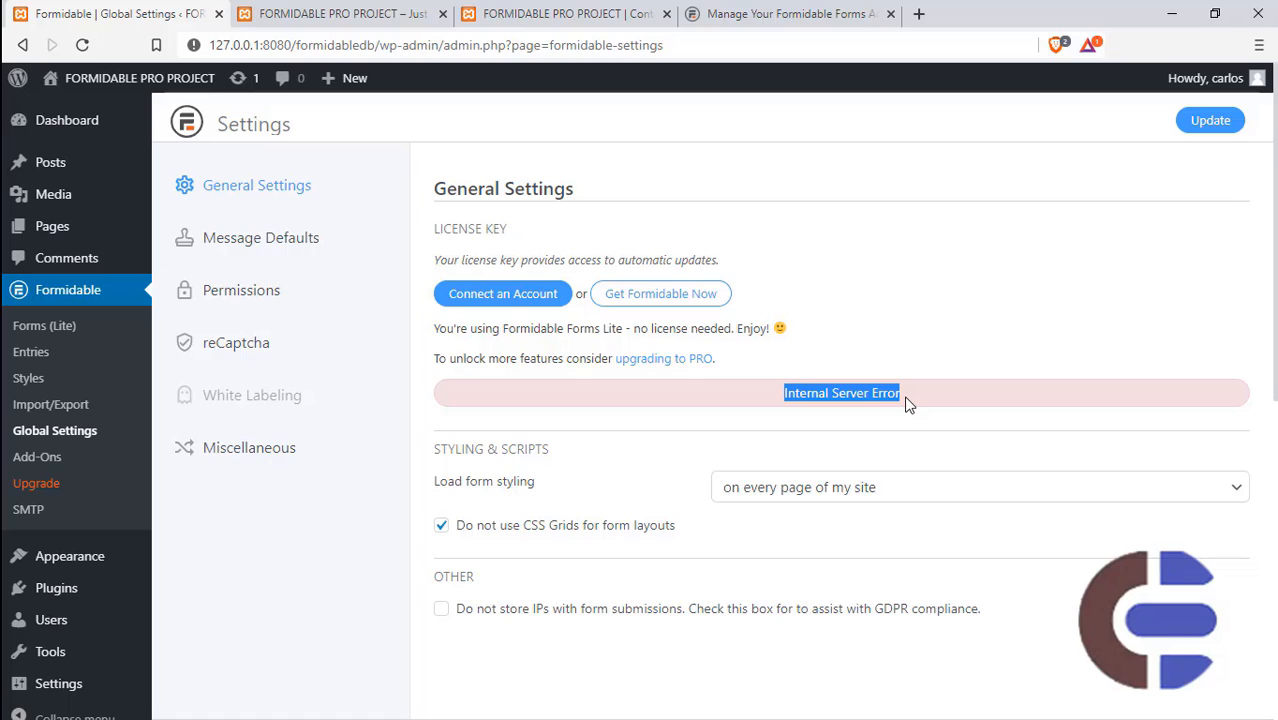
pyautogui.click(505, 293)
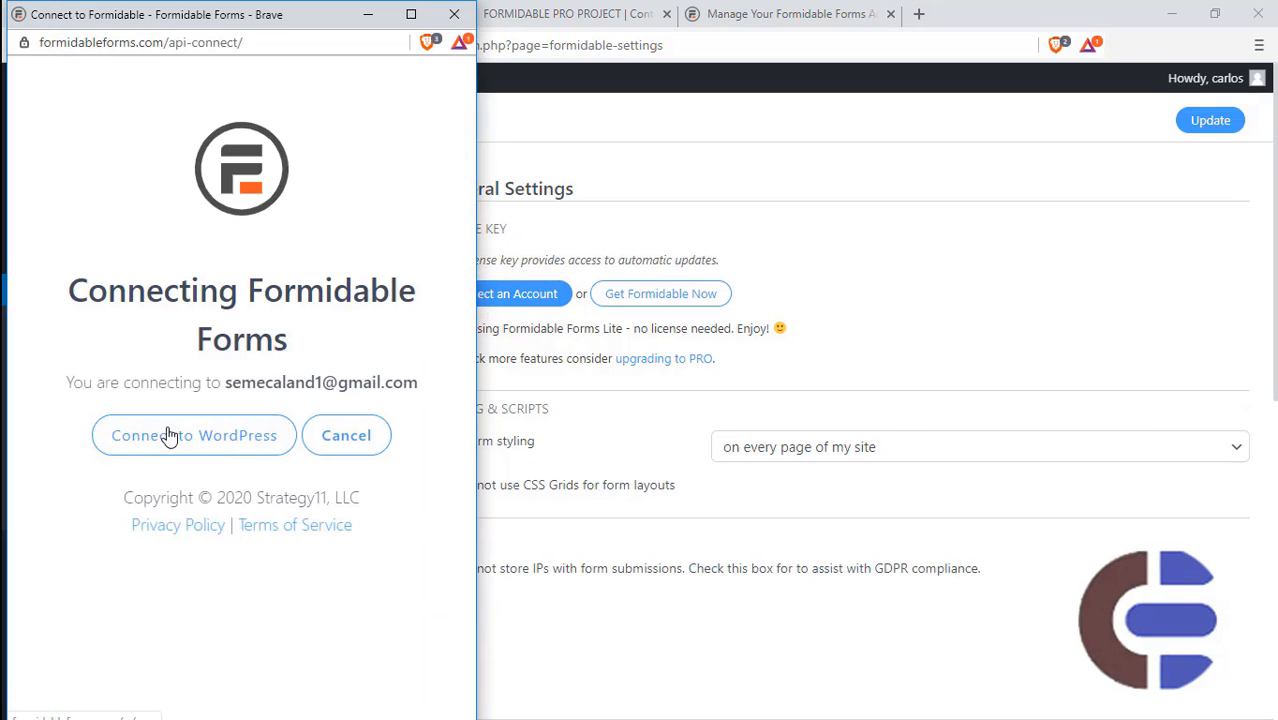
pyautogui.click(244, 438)
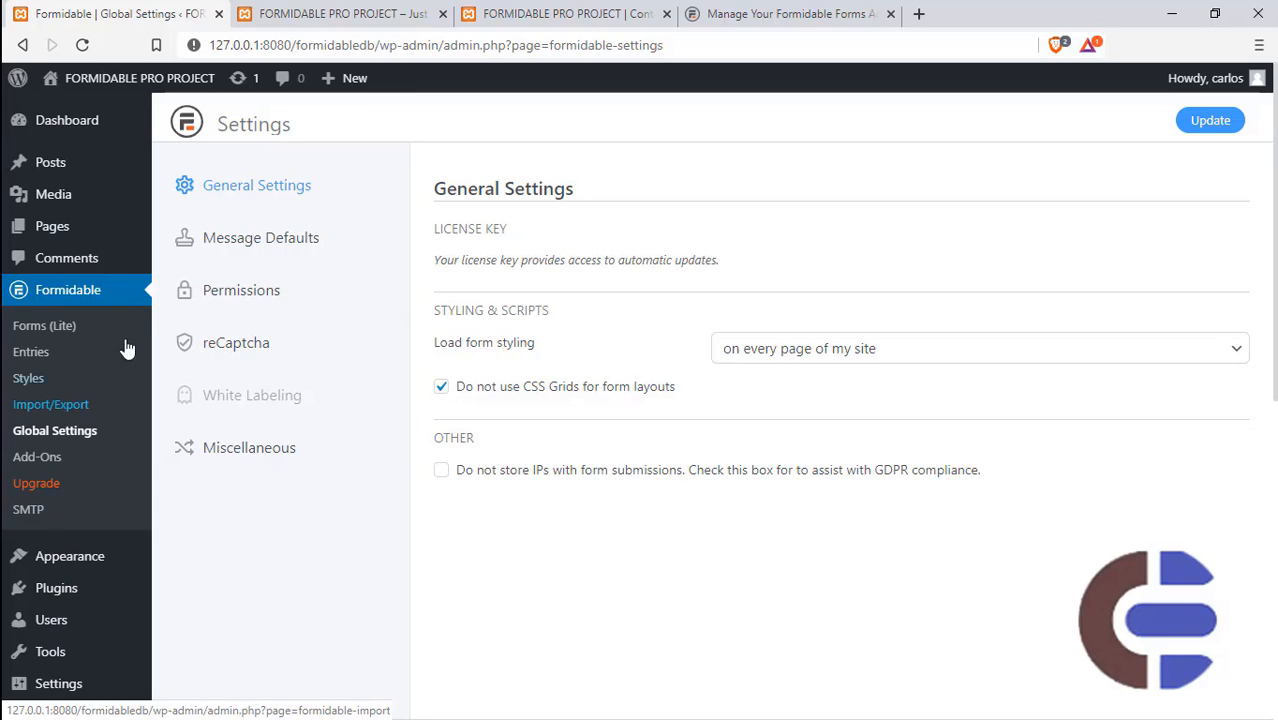
# View Formidable's Forms list, then reopen Global Settings to check the license status
pyautogui.click(80, 290)
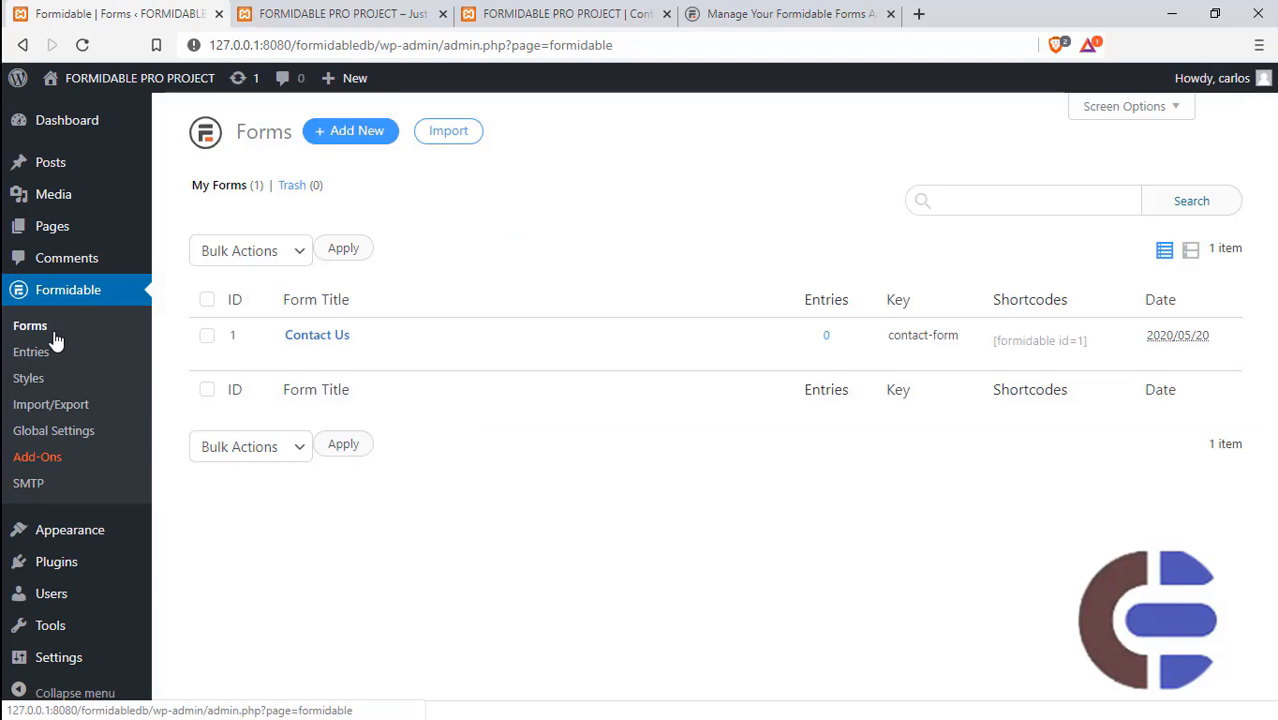
pyautogui.click(73, 432)
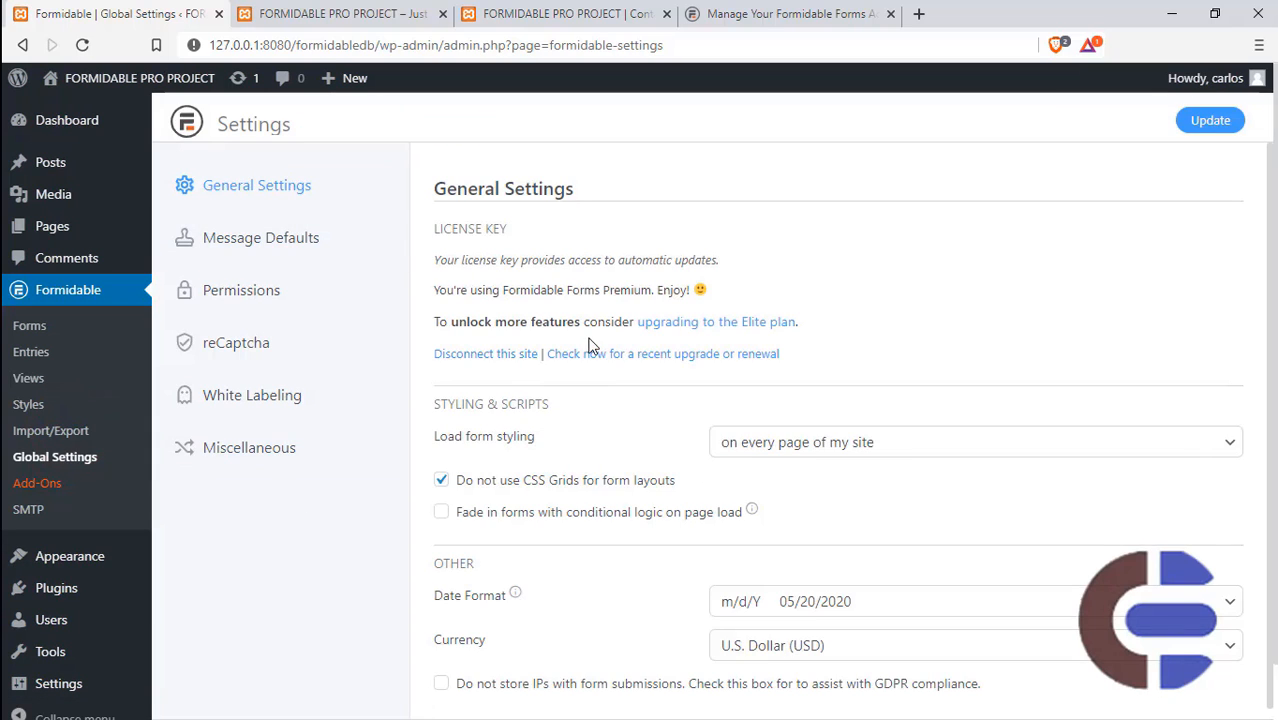
# Open the Contact Us form for editing and review the basic and advanced fields available in the builder
pyautogui.click(29, 325)
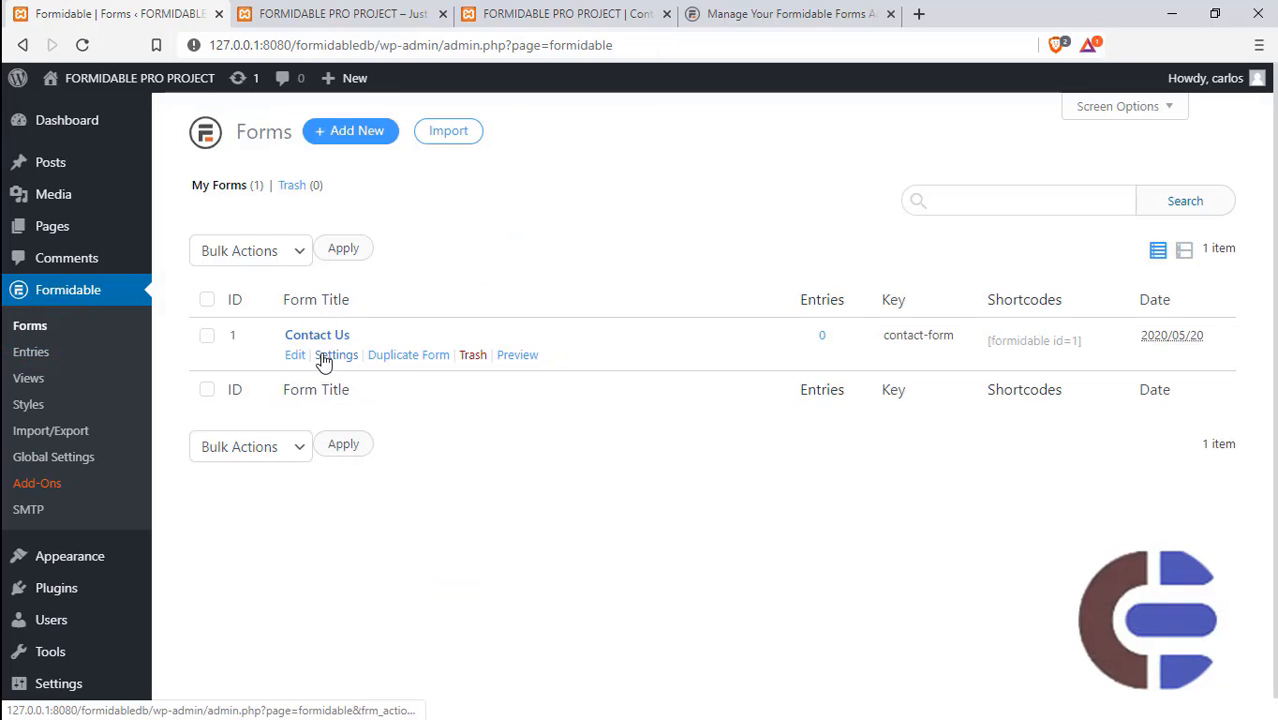
pyautogui.click(294, 356)
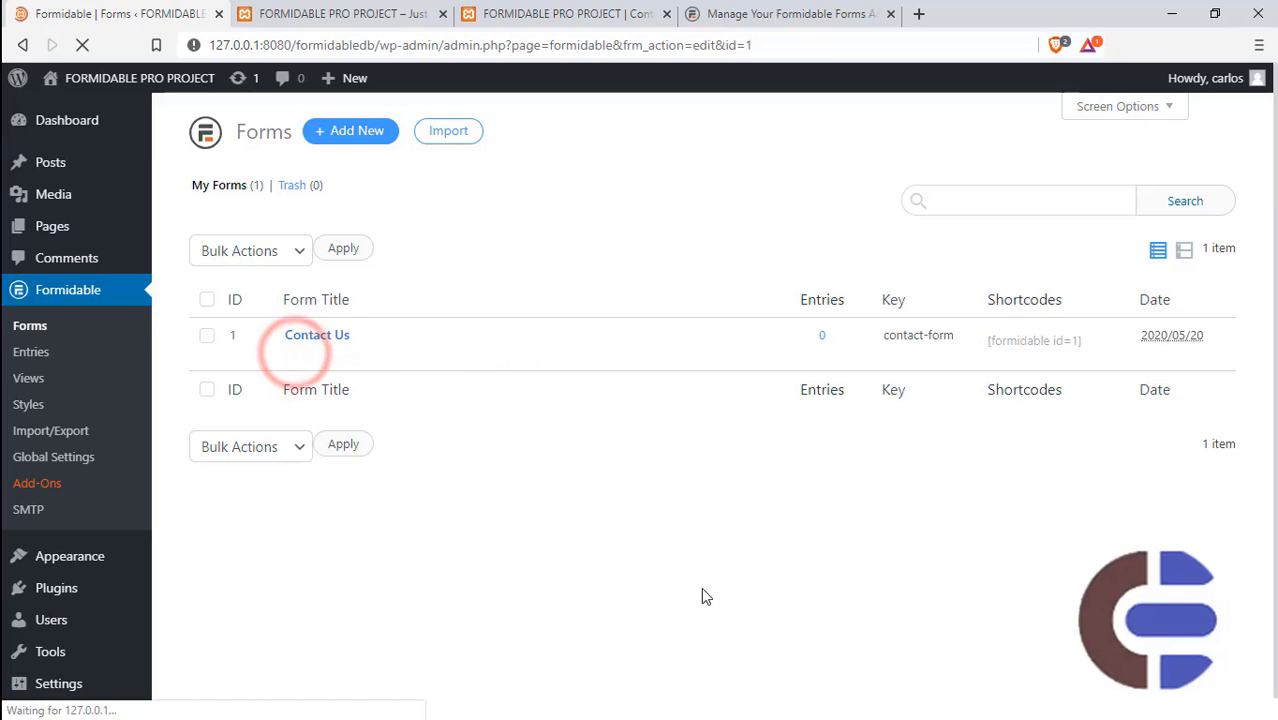
pyautogui.scroll(-2, 245, 485)
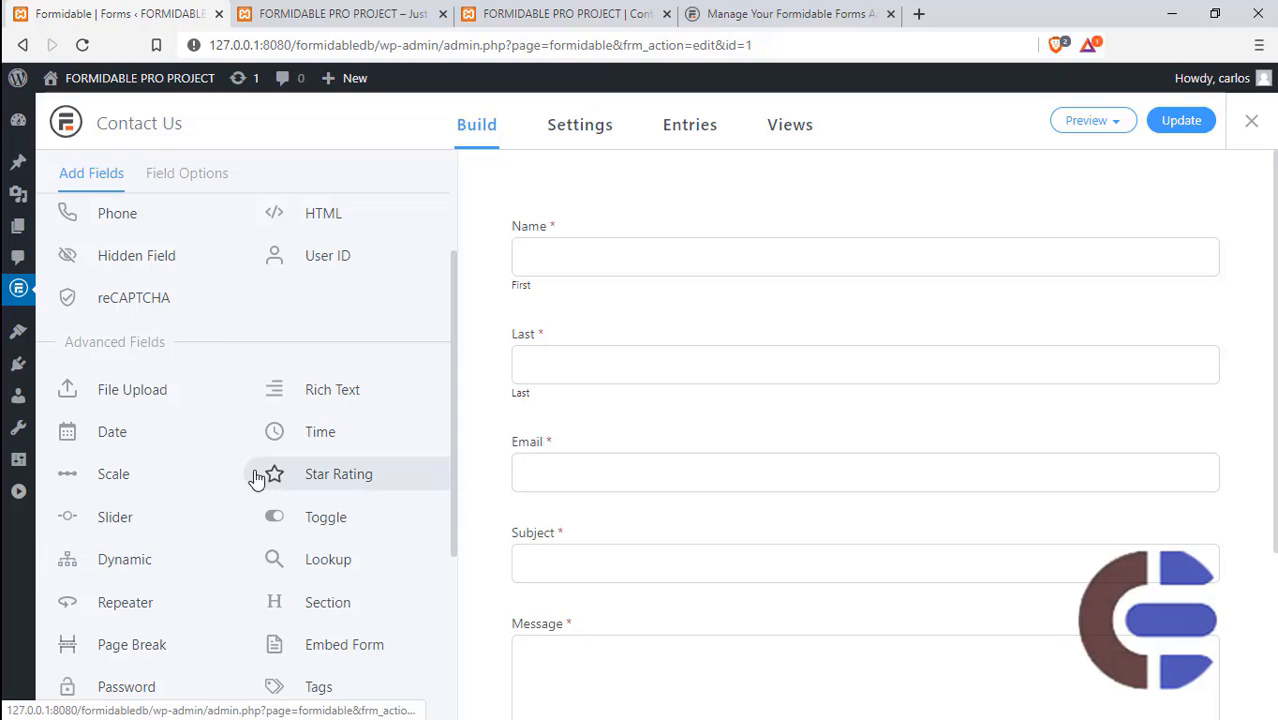
pyautogui.scroll(1, 283, 452)
pyautogui.scroll(2, 284, 456)
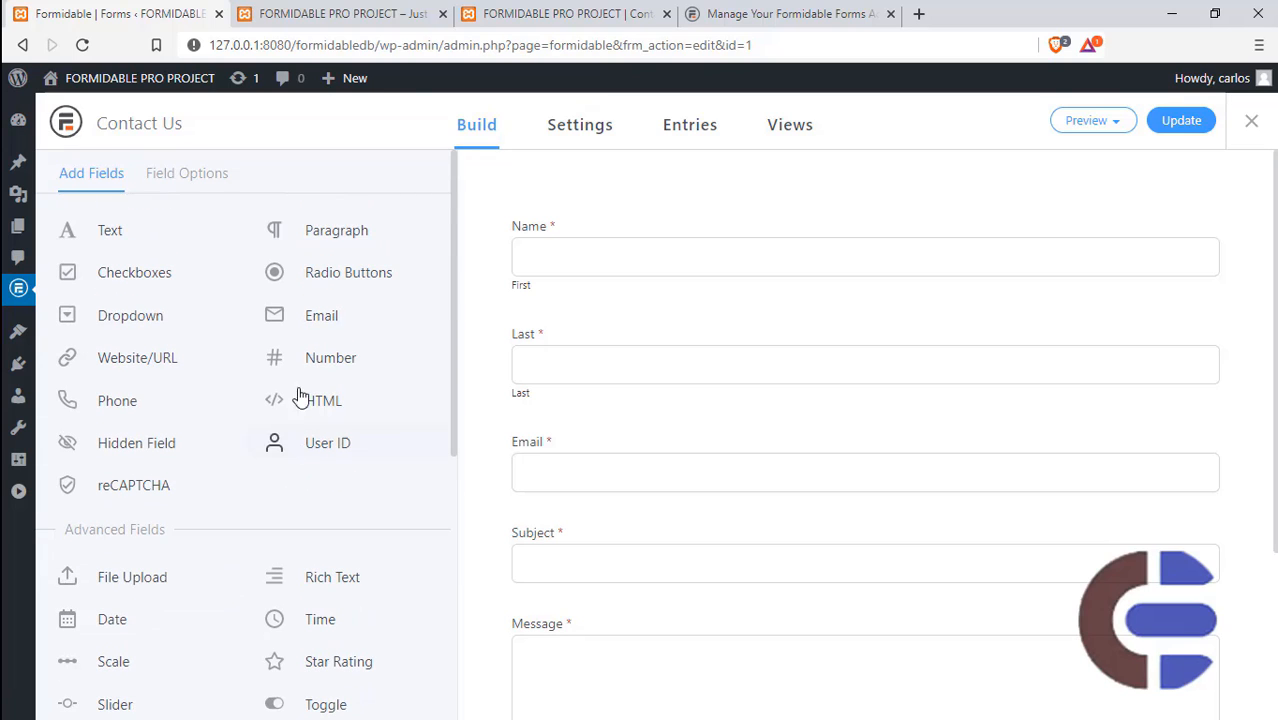